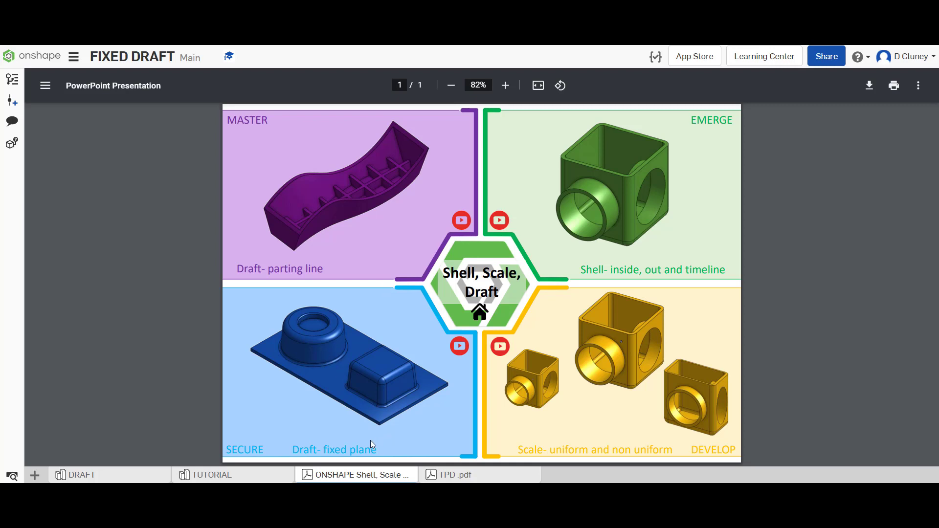
# - Switch from the PDF slides to the TUTORIAL document's Part Studio with the blue base part
pyautogui.moveTo(364, 476)
pyautogui.click(248, 475)
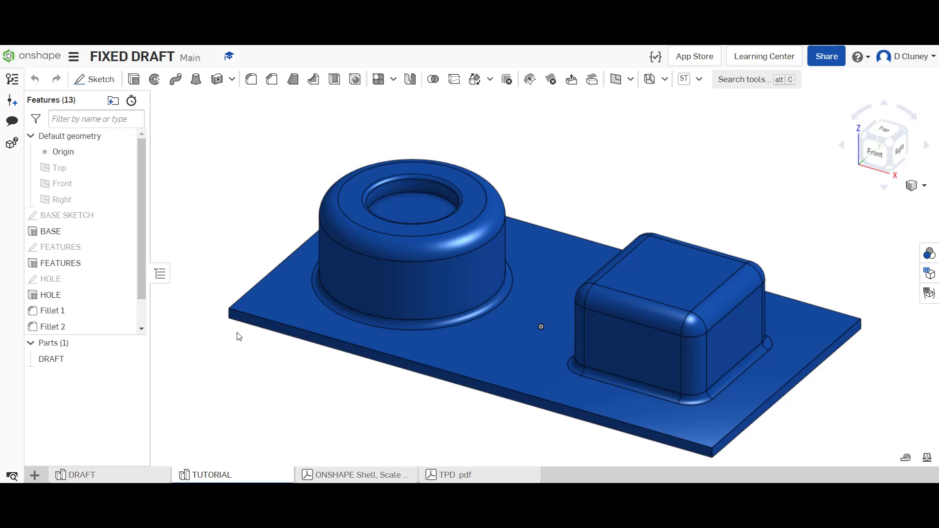
pyautogui.click(111, 477)
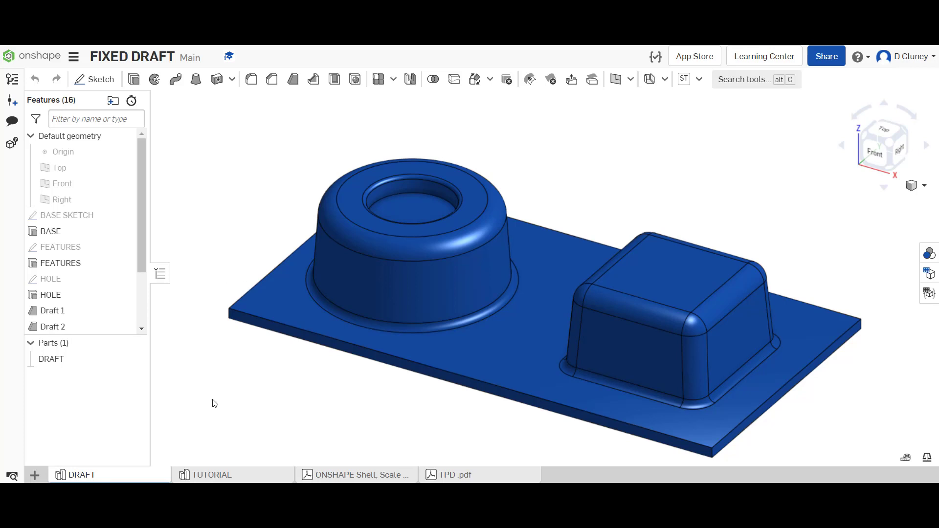
pyautogui.click(867, 158)
pyautogui.scroll(-3, 83, 322)
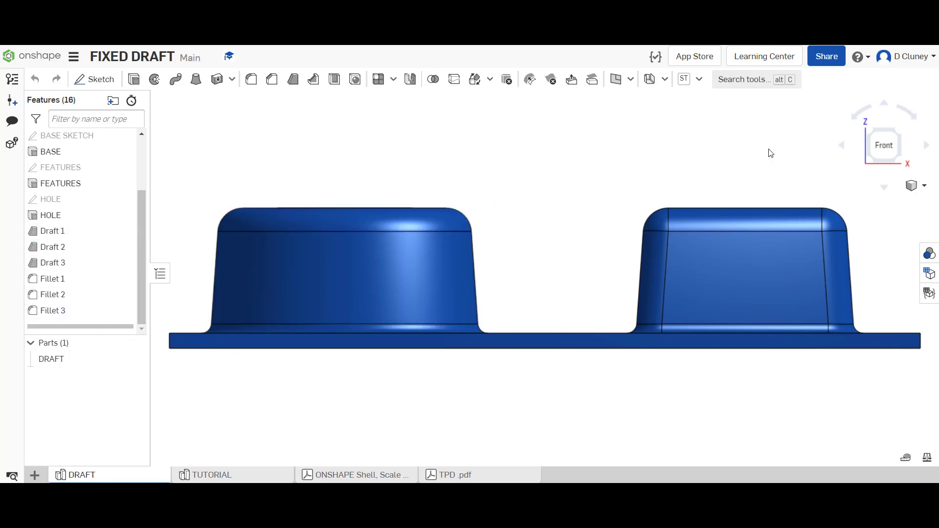
pyautogui.click(904, 138)
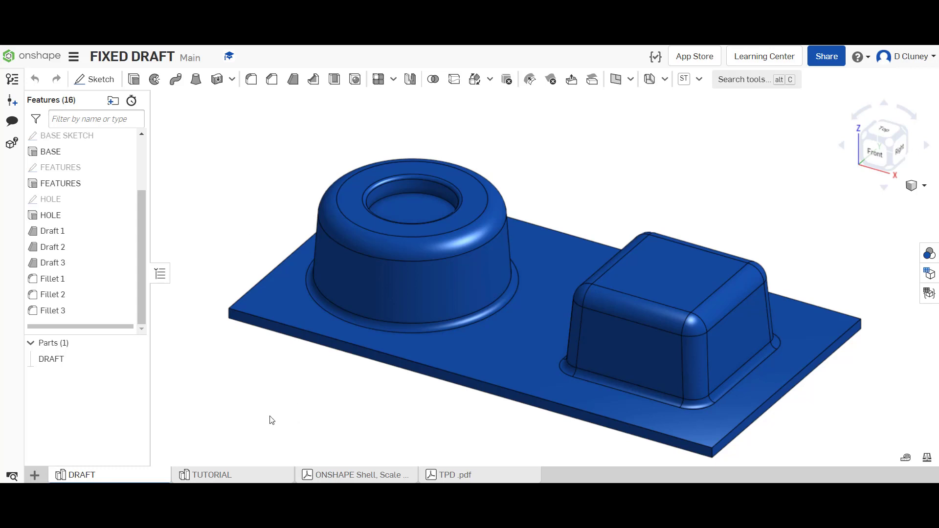
# - Return to the TUTORIAL document and inspect the undrafted part from front and isometric views
pyautogui.click(234, 475)
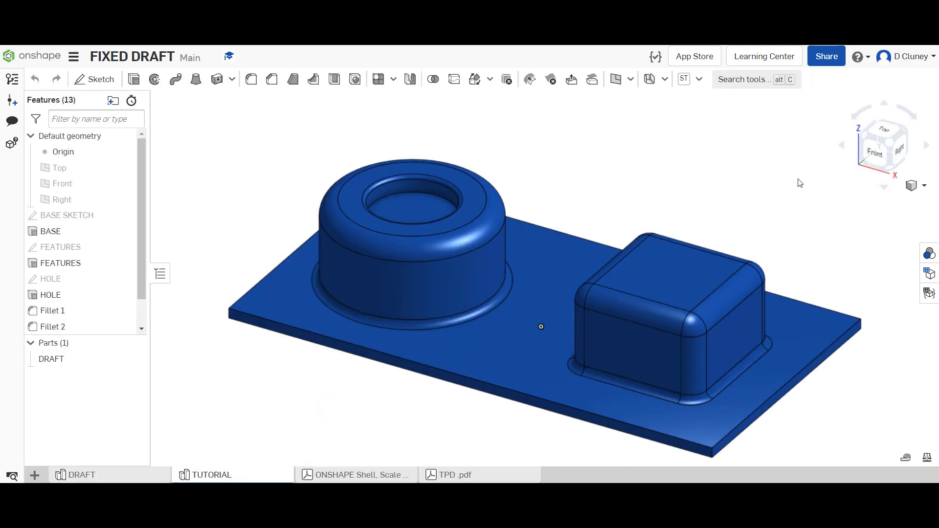
pyautogui.click(875, 151)
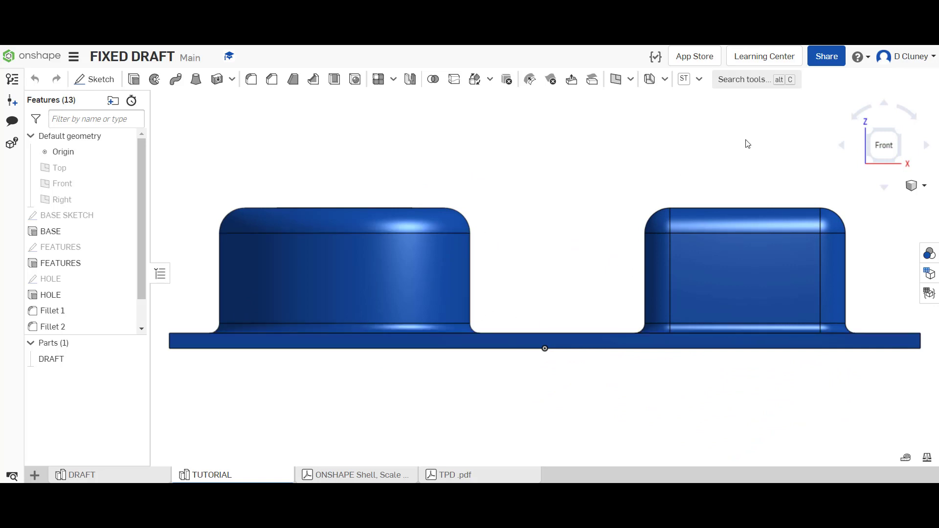
pyautogui.click(898, 130)
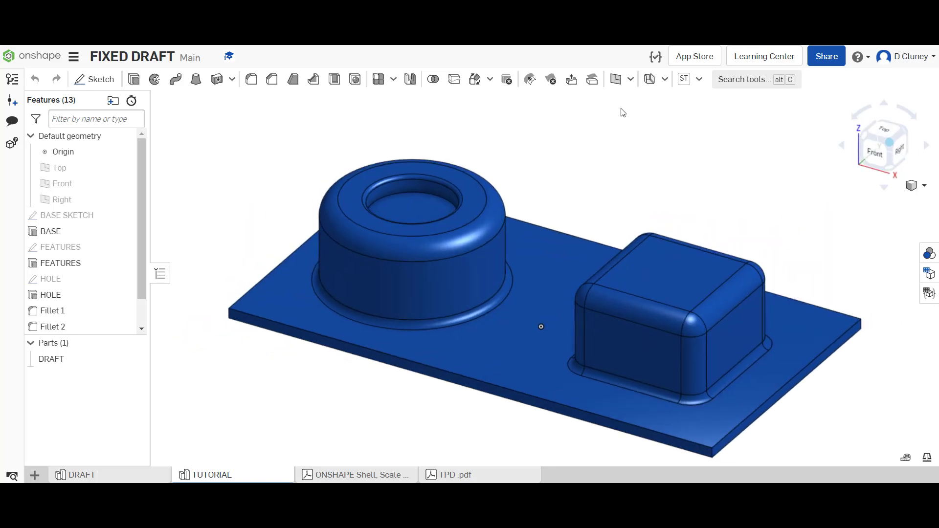
# - Start a draft using the square box's top face as the neutral plane
pyautogui.click(294, 82)
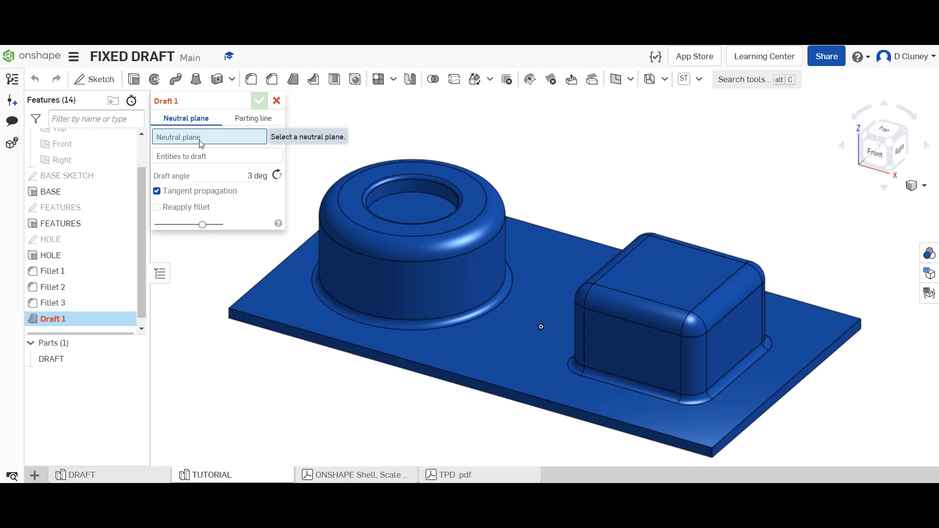
pyautogui.click(687, 283)
pyautogui.click(668, 283)
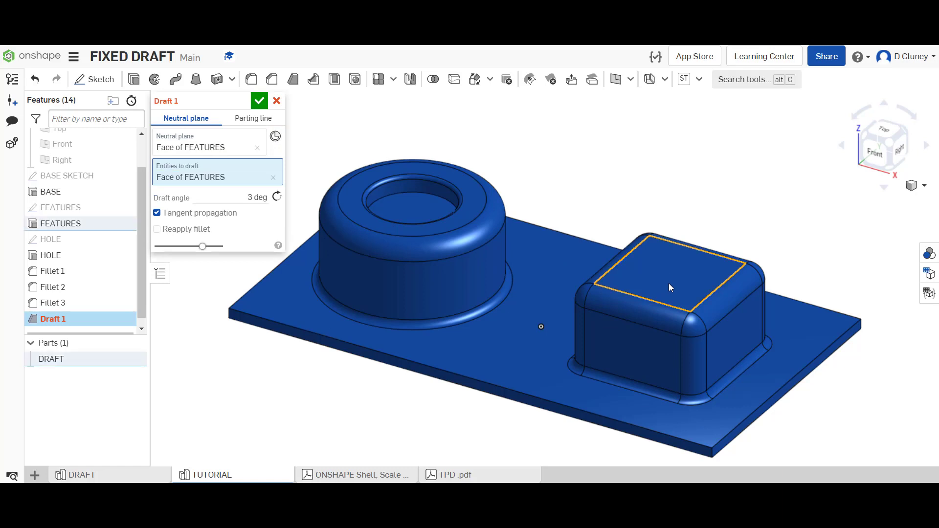
pyautogui.click(273, 177)
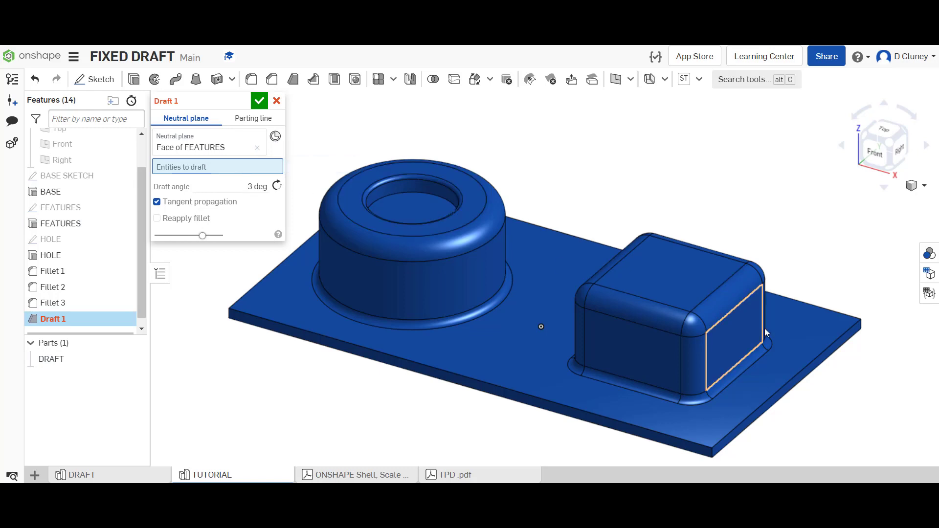
pyautogui.scroll(3, 764, 312)
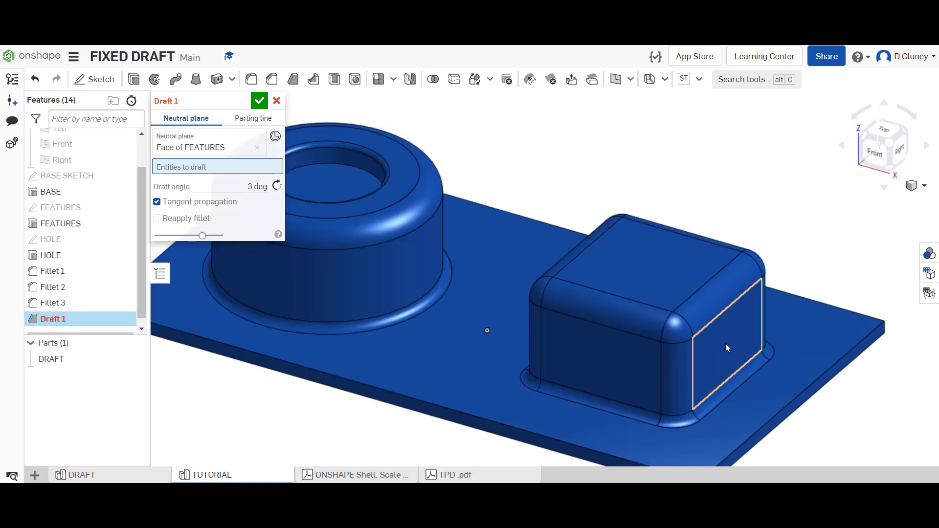
# - Add the box's four side walls as the faces to draft
pyautogui.click(726, 344)
pyautogui.click(541, 337)
pyautogui.moveTo(508, 316); pyautogui.dragTo(547, 323, button='right')
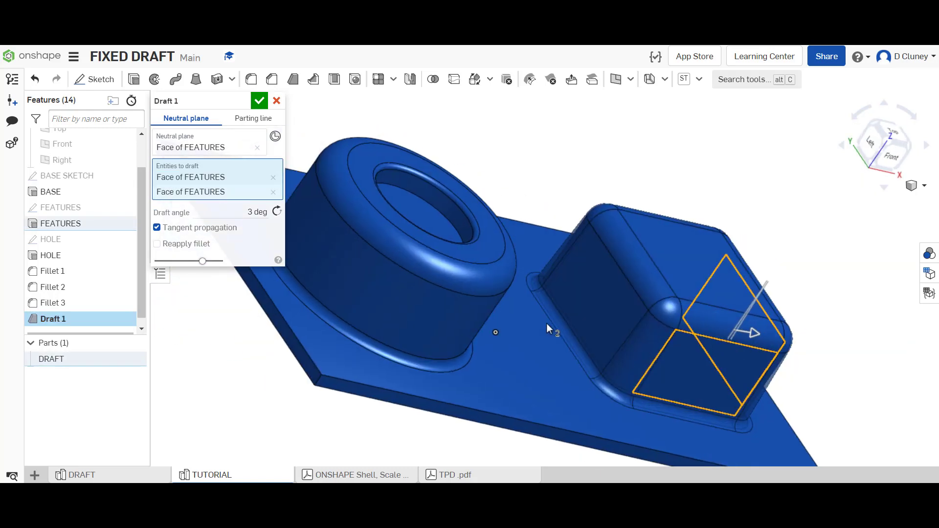
pyautogui.click(594, 314)
pyautogui.moveTo(630, 292); pyautogui.dragTo(688, 368, button='right')
pyautogui.click(558, 315)
pyautogui.moveTo(426, 274); pyautogui.dragTo(501, 275, button='right')
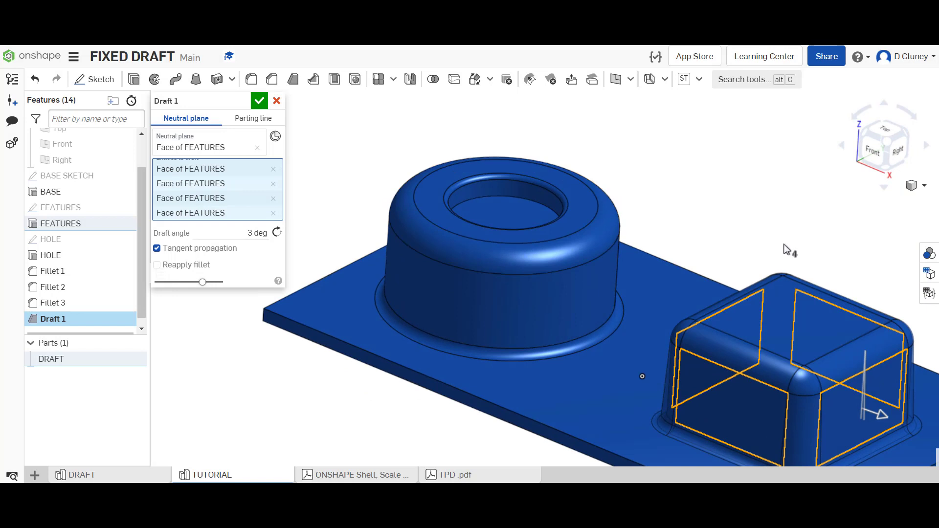
# - Set the draft angle to 20 deg and view the taper from the front
pyautogui.press('f')
pyautogui.click(258, 233)
pyautogui.write('20')
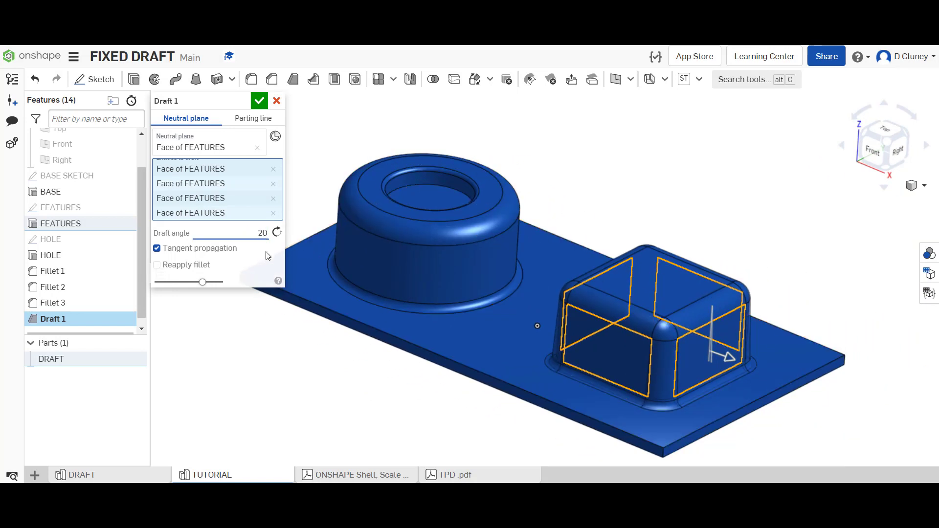
pyautogui.press('Return')
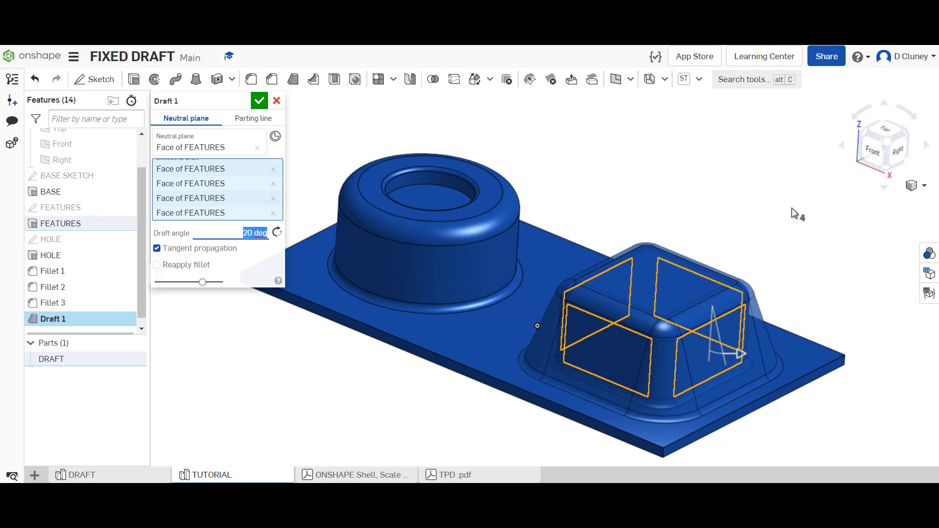
pyautogui.click(874, 160)
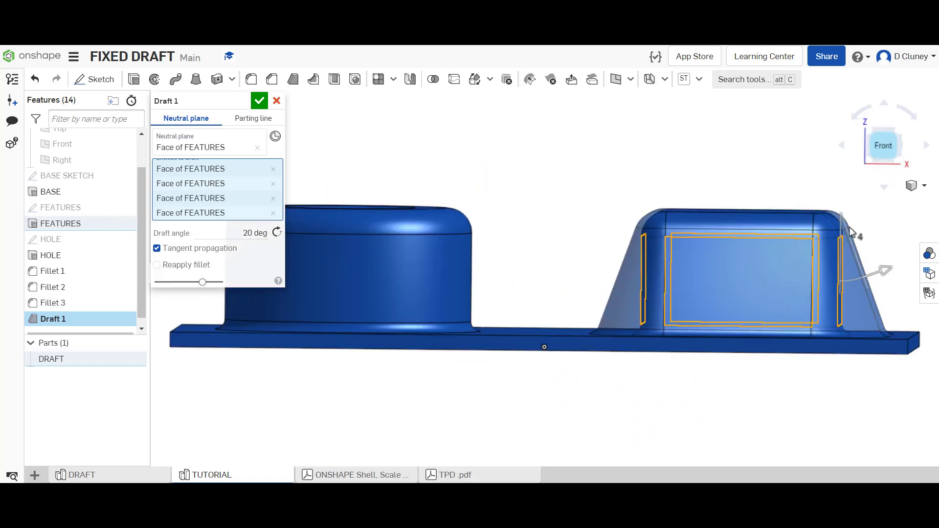
# - Reduce the draft angle to 10 deg with the walls tapering outward toward the base
pyautogui.scroll(5, 870, 234)
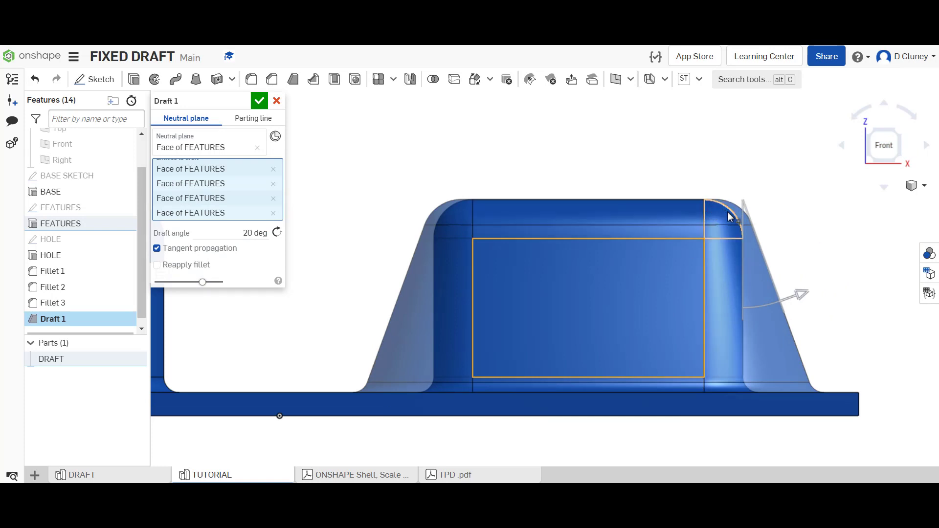
pyautogui.moveTo(802, 299); pyautogui.dragTo(781, 313)
pyautogui.write('10')
pyautogui.press('Return')
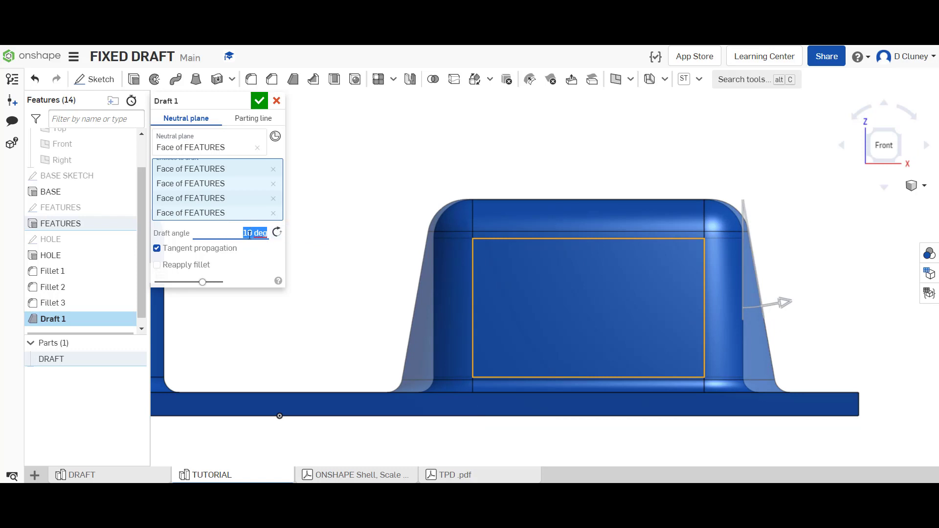
pyautogui.click(277, 233)
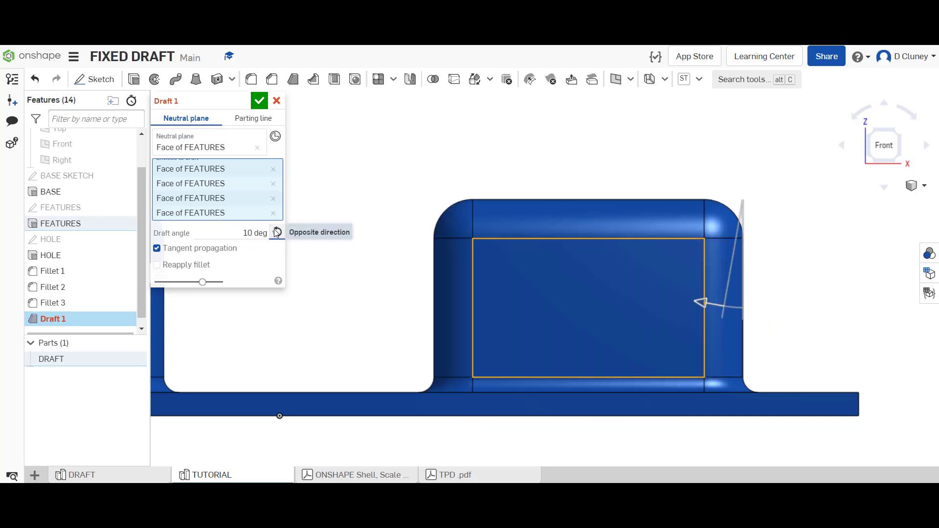
pyautogui.click(277, 233)
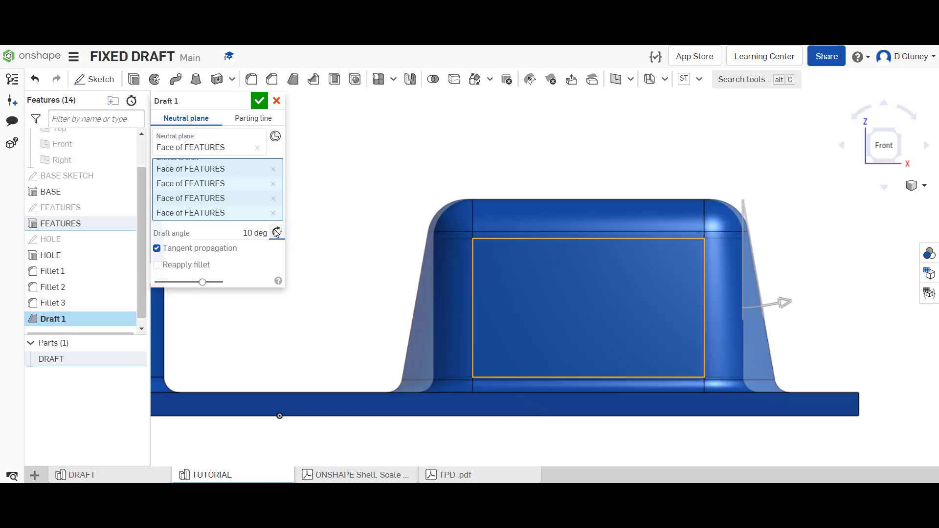
pyautogui.click(898, 131)
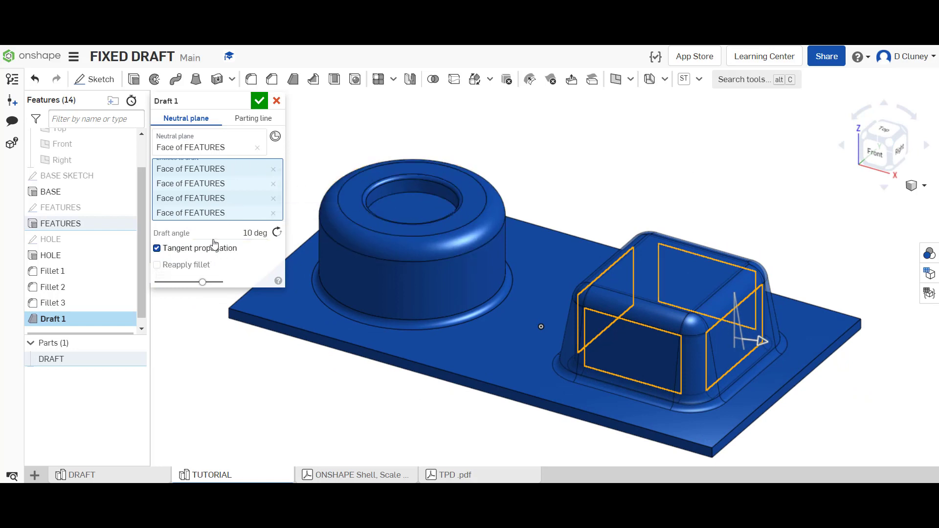
# - Accept Draft 1 and check the drafted part from the front, then isometric
pyautogui.click(260, 102)
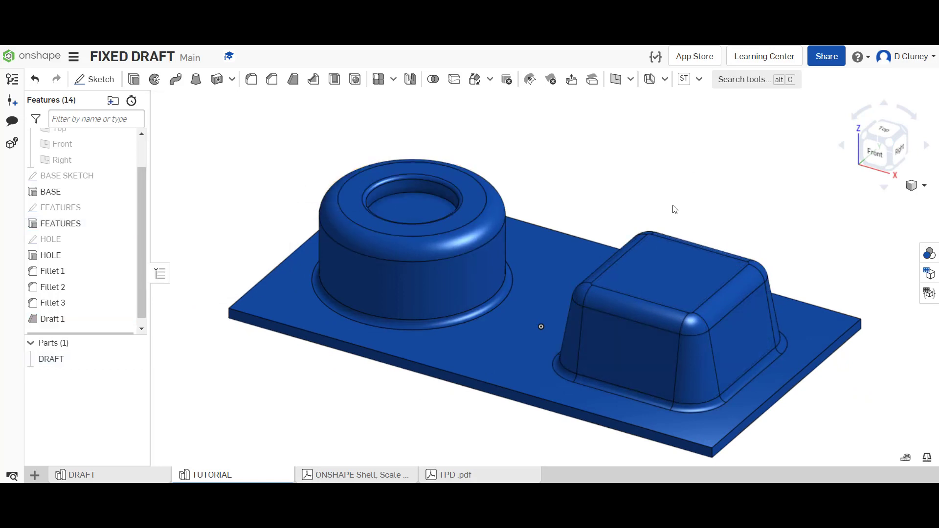
pyautogui.click(882, 155)
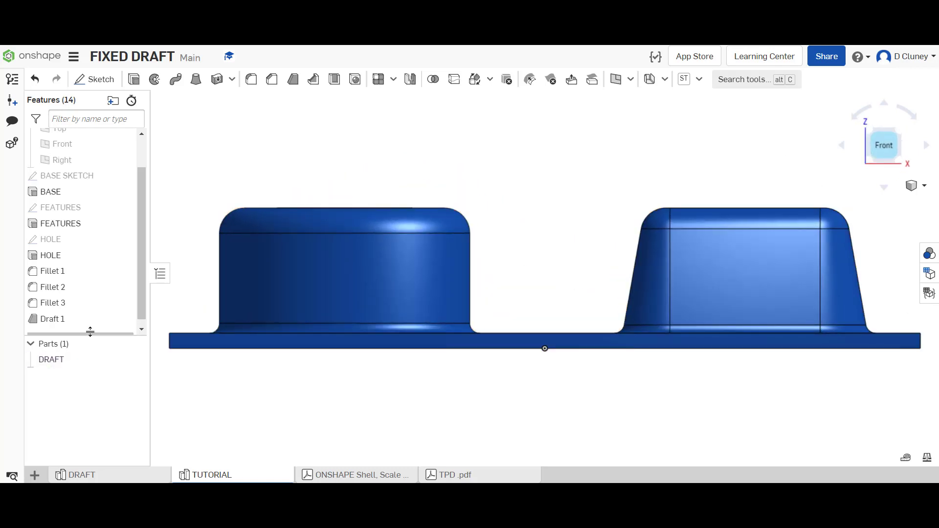
pyautogui.moveTo(90, 337); pyautogui.dragTo(88, 366)
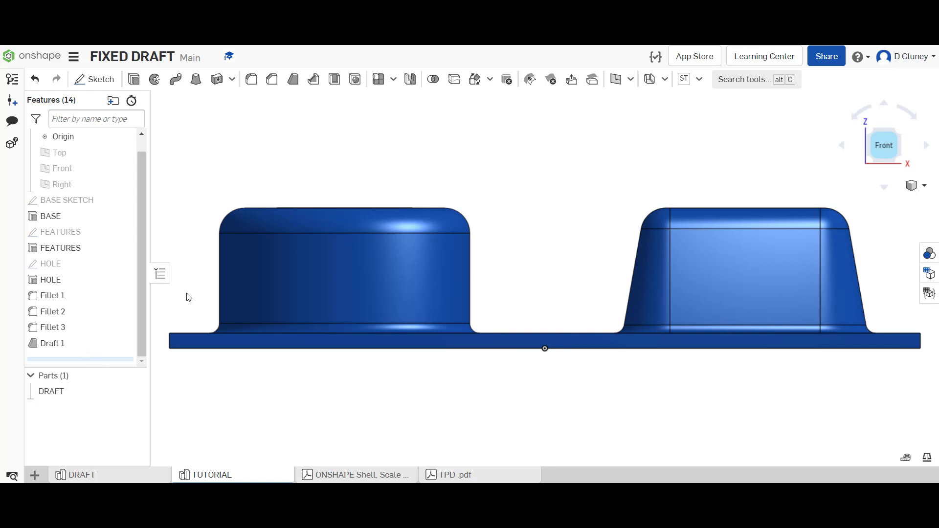
pyautogui.click(902, 135)
# - Edit Draft 1 to a 4 deg draft angle with Reapply fillet switched on
pyautogui.rightClick(81, 342)
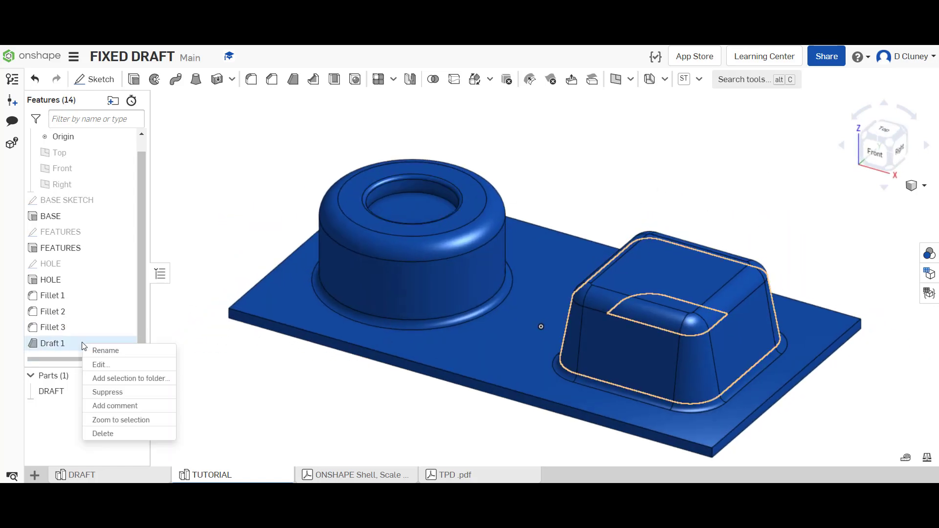
pyautogui.click(116, 363)
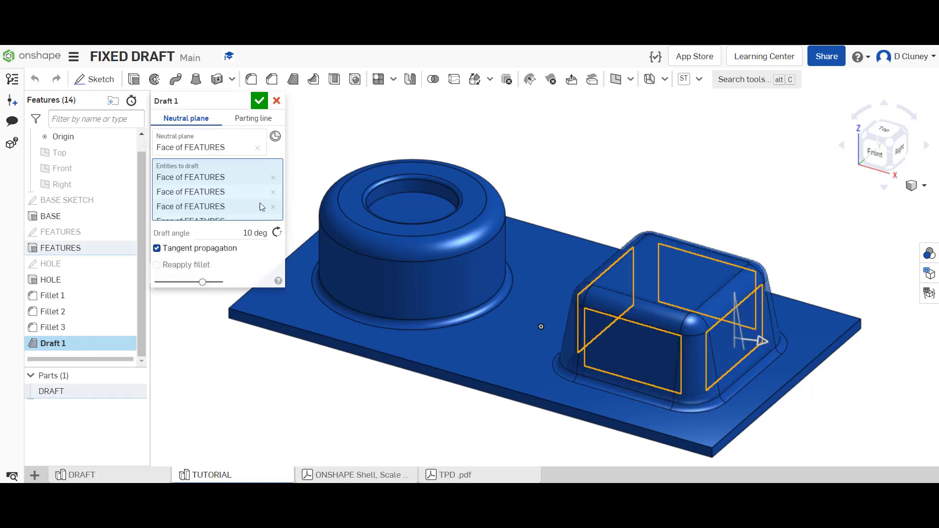
pyautogui.click(253, 236)
pyautogui.write('4')
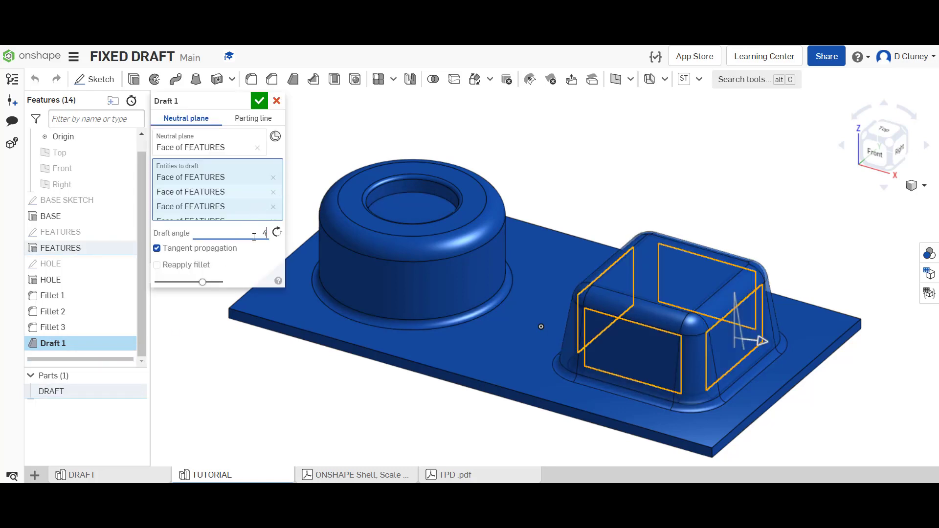
pyautogui.press('Return')
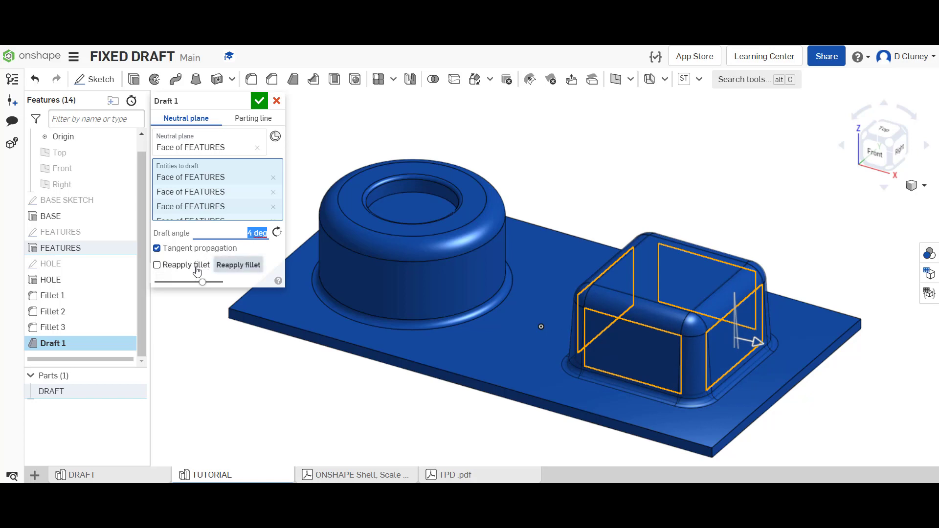
pyautogui.click(195, 267)
pyautogui.click(193, 269)
pyautogui.scroll(5, 773, 374)
pyautogui.scroll(-5, 670, 339)
pyautogui.scroll(5, 671, 339)
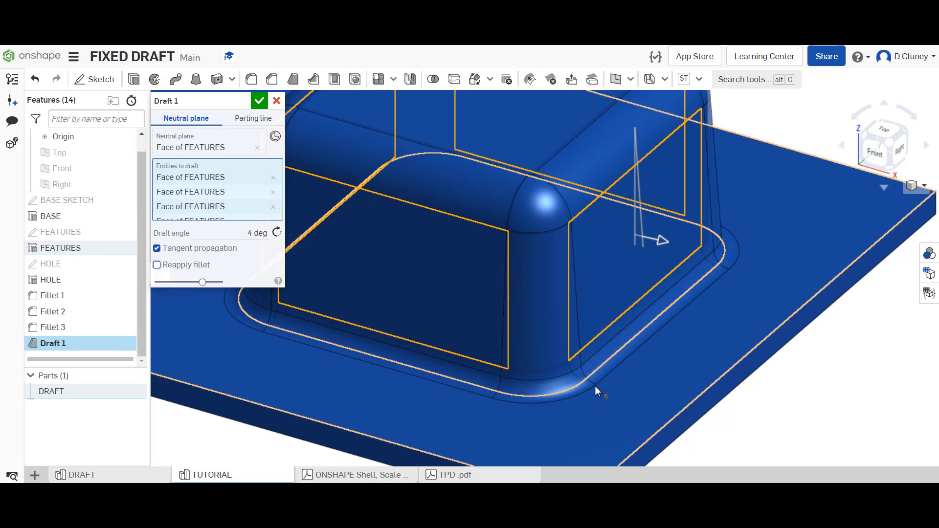
pyautogui.click(197, 270)
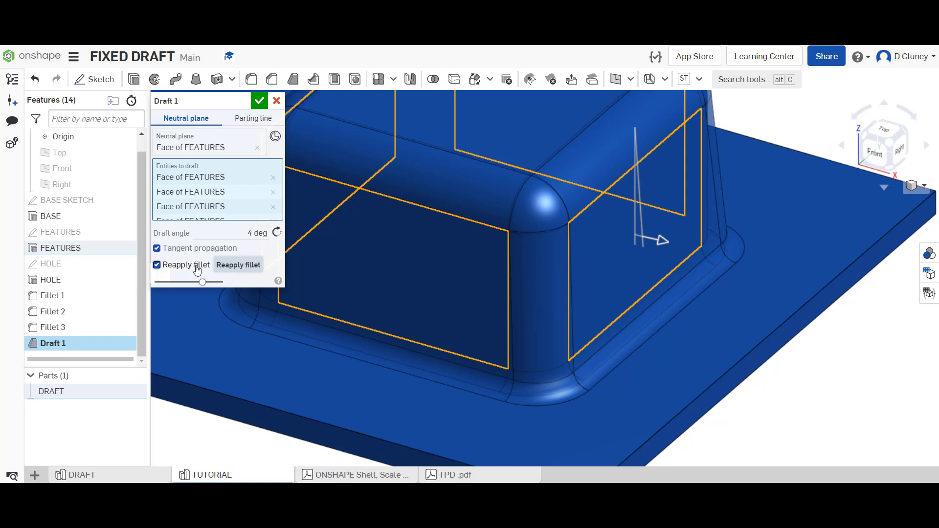
# - Confirm the edited Draft 1 and inspect the hole's inner wall
pyautogui.click(257, 101)
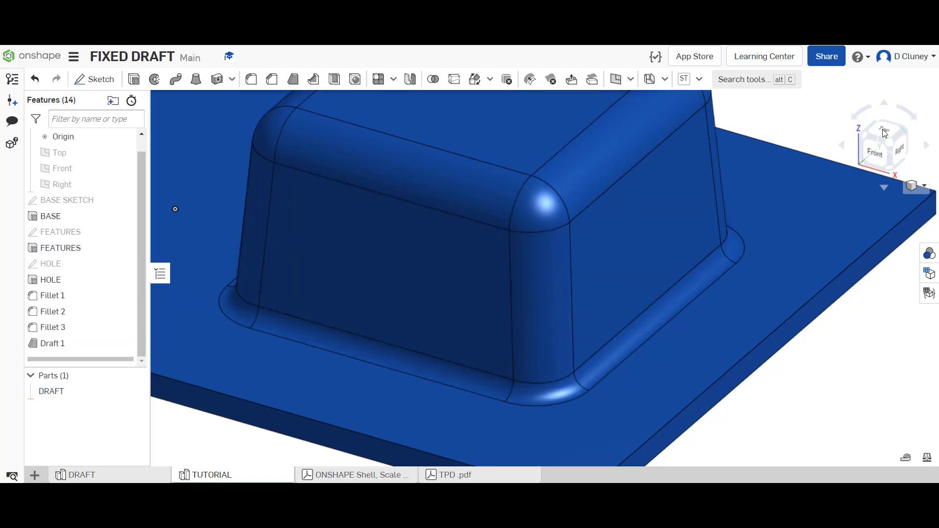
pyautogui.press('f')
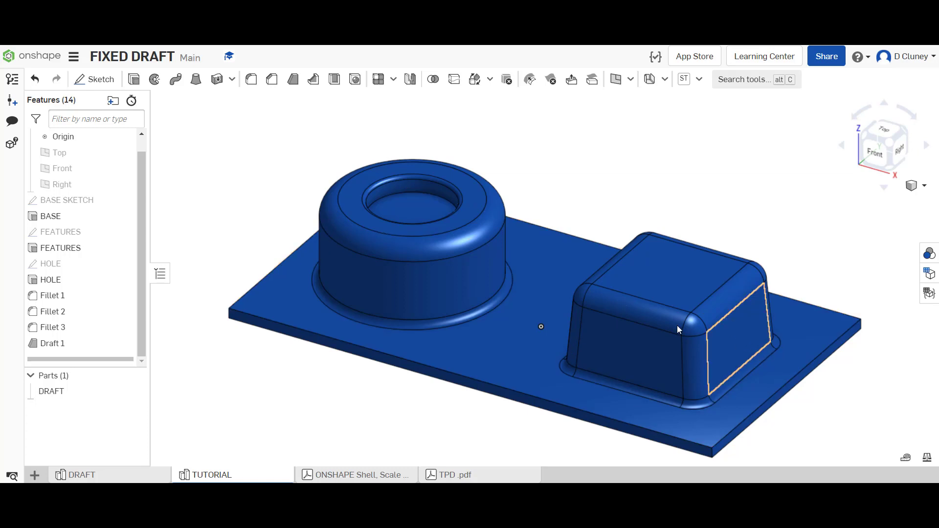
pyautogui.scroll(-3, 468, 177)
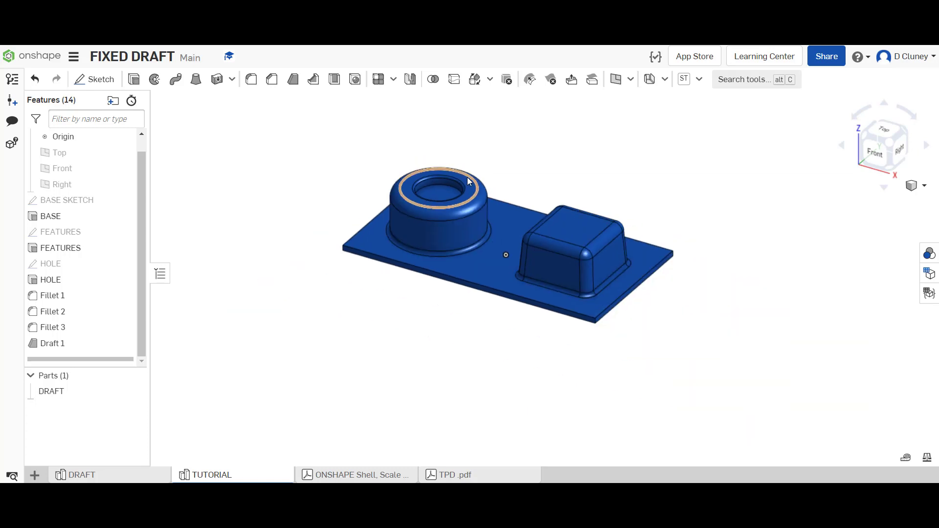
pyautogui.scroll(5, 468, 177)
pyautogui.click(369, 213)
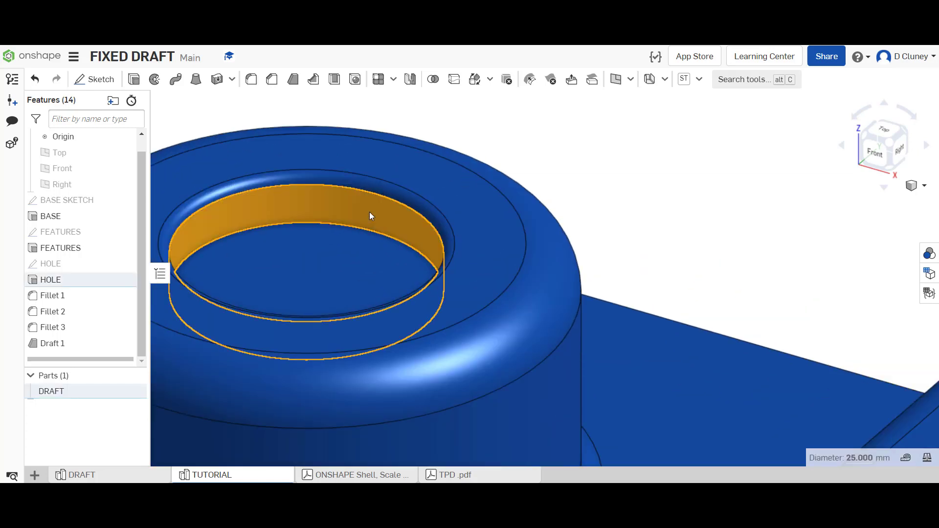
pyautogui.click(375, 116)
# - Create Draft 2 tapering the hole's inner wall 4 deg from the round boss's top face
pyautogui.click(295, 82)
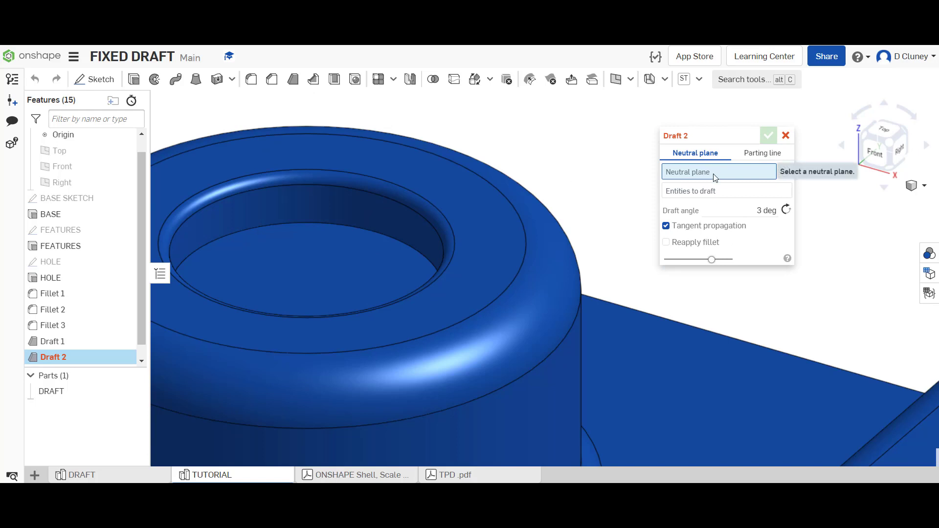
pyautogui.click(506, 228)
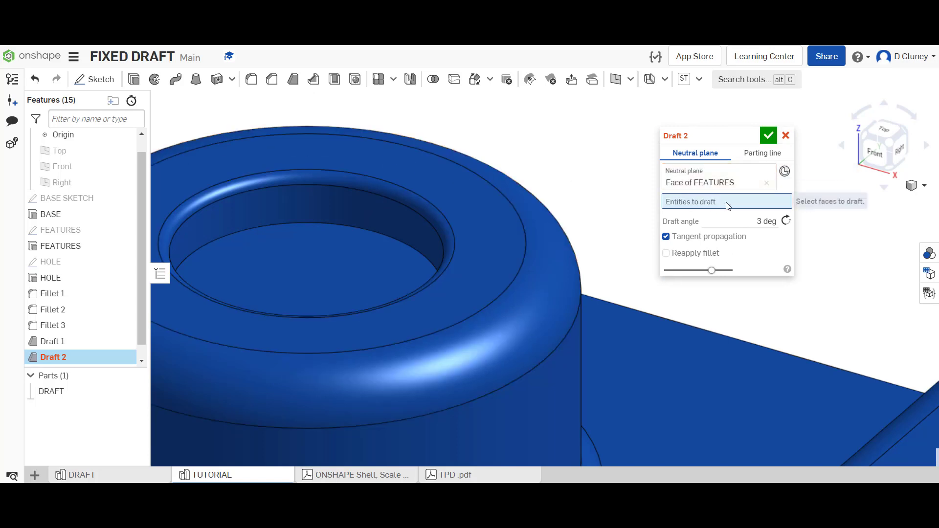
pyautogui.click(337, 209)
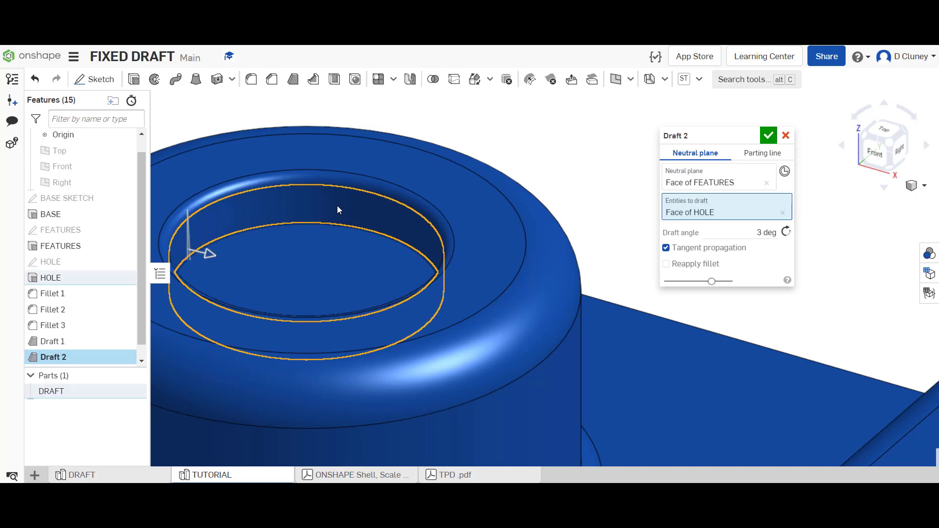
pyautogui.click(767, 232)
pyautogui.write('4')
pyautogui.press('Return')
pyautogui.click(785, 232)
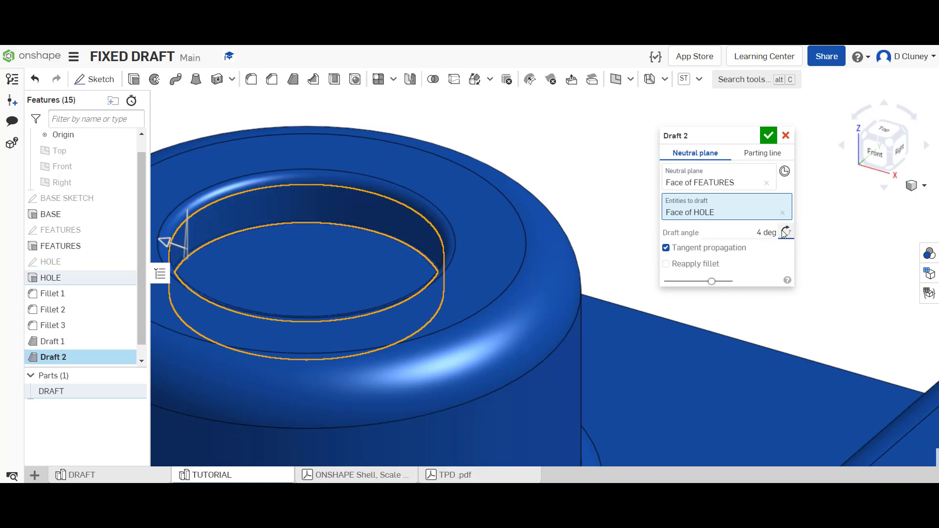
pyautogui.click(785, 233)
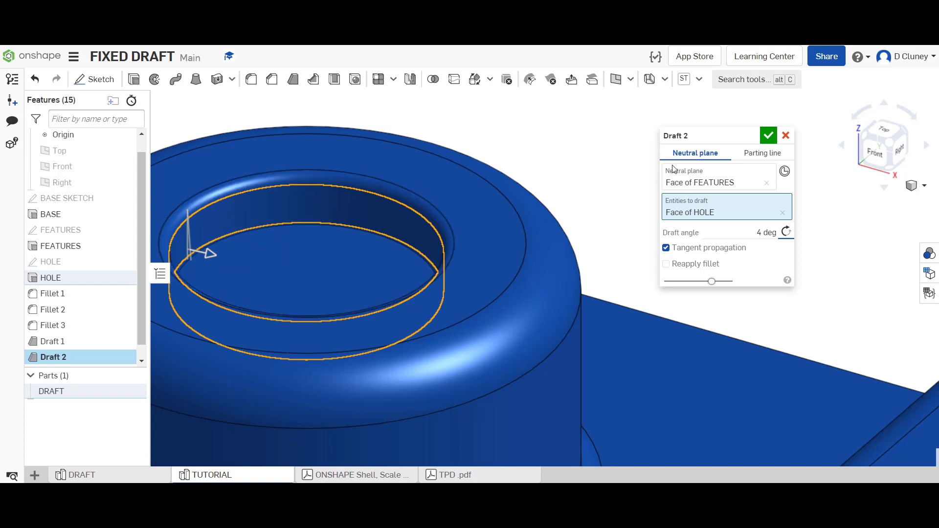
pyautogui.click(769, 137)
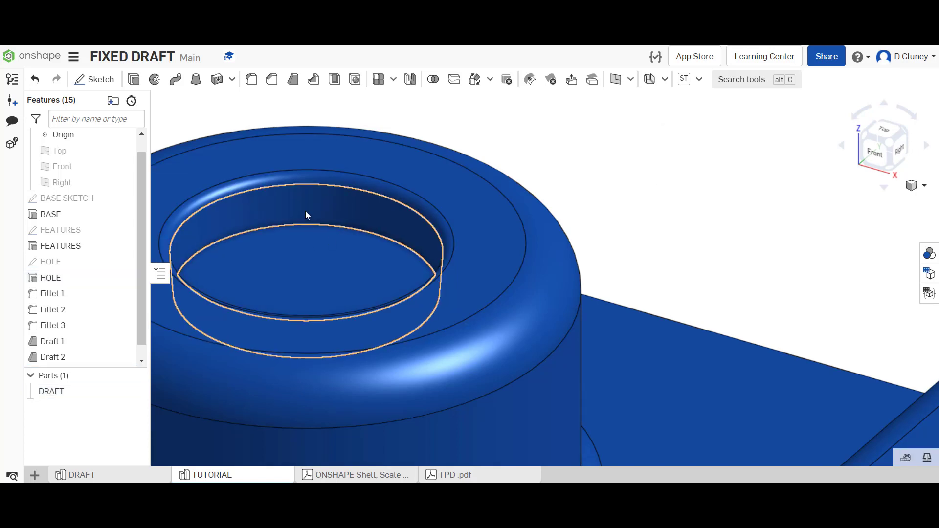
# - Start Draft 3 on the round boss's outer wall at 4 deg from its top face
pyautogui.scroll(-10, 633, 206)
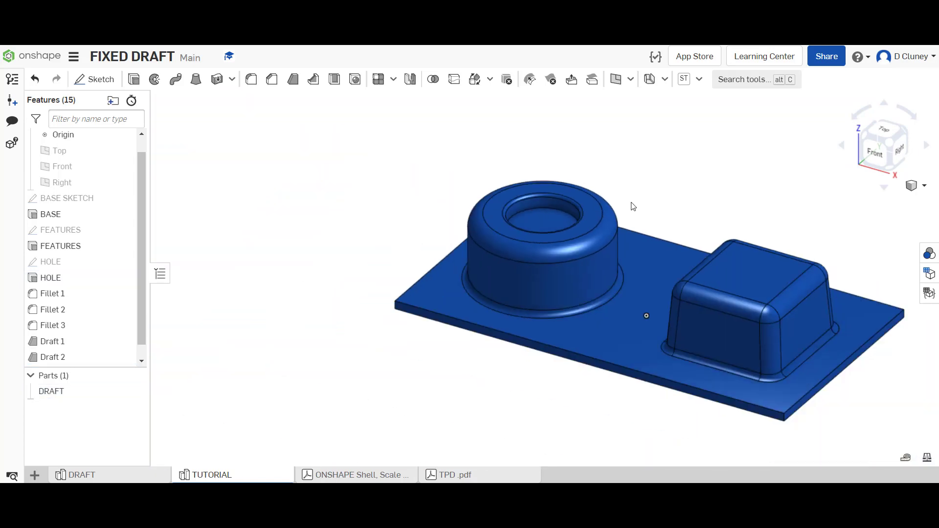
pyautogui.scroll(5, 633, 207)
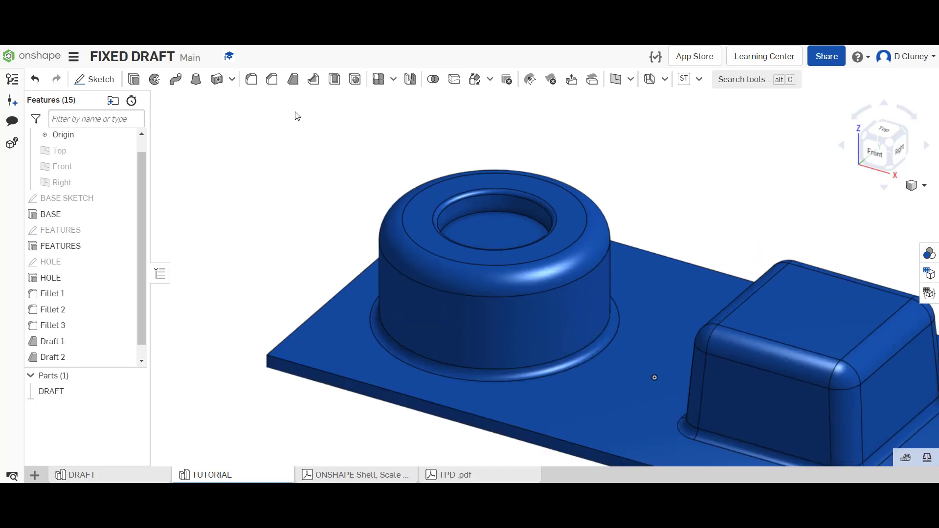
pyautogui.click(293, 79)
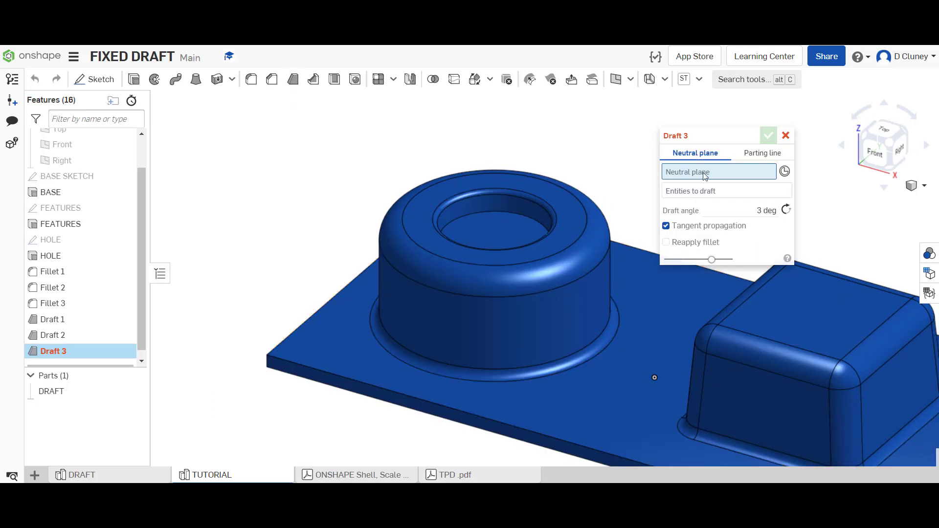
pyautogui.click(566, 240)
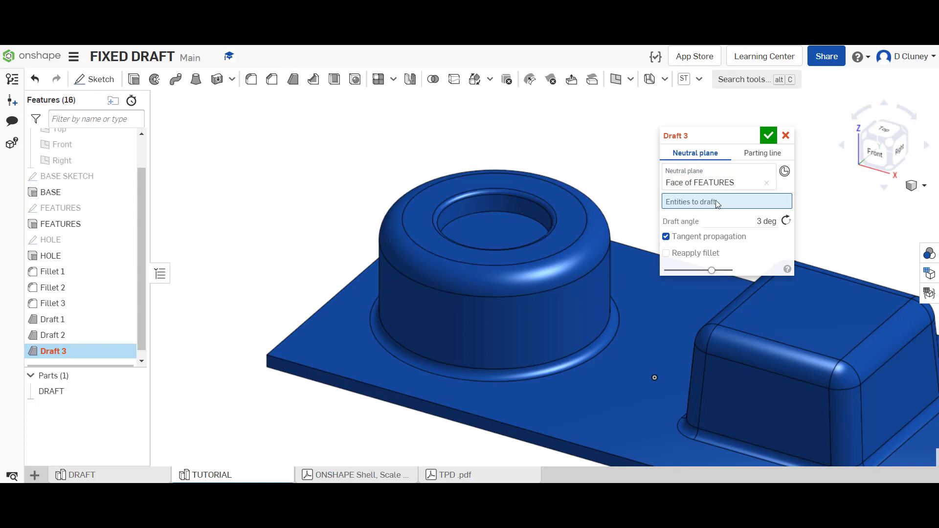
pyautogui.click(582, 301)
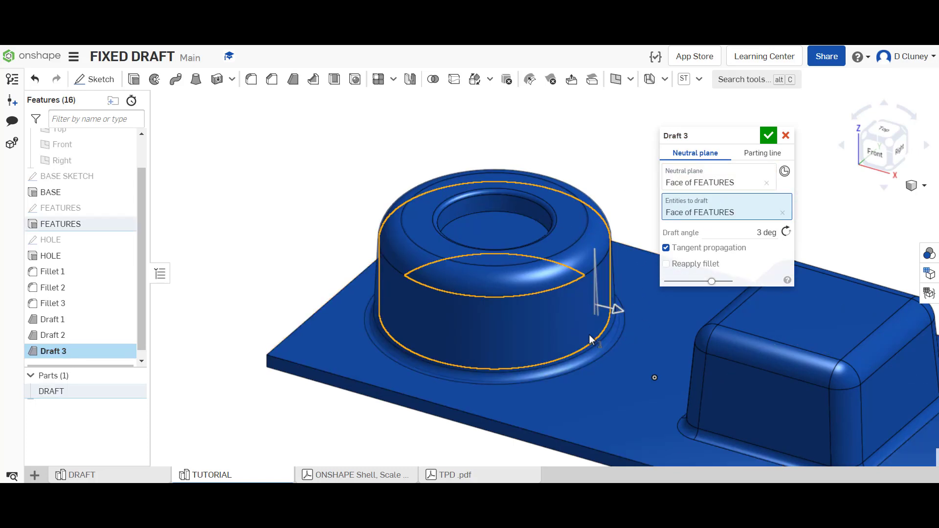
pyautogui.click(762, 235)
pyautogui.write('4')
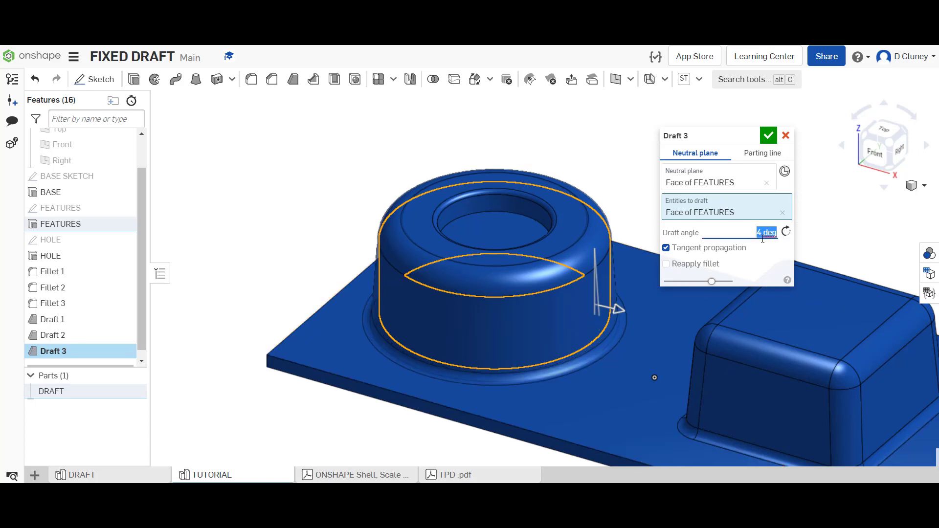
pyautogui.press('Return')
# - Switch on Reapply fillet, restore the 4 deg angle, and accept Draft 3
pyautogui.hotkey('shift', '1')
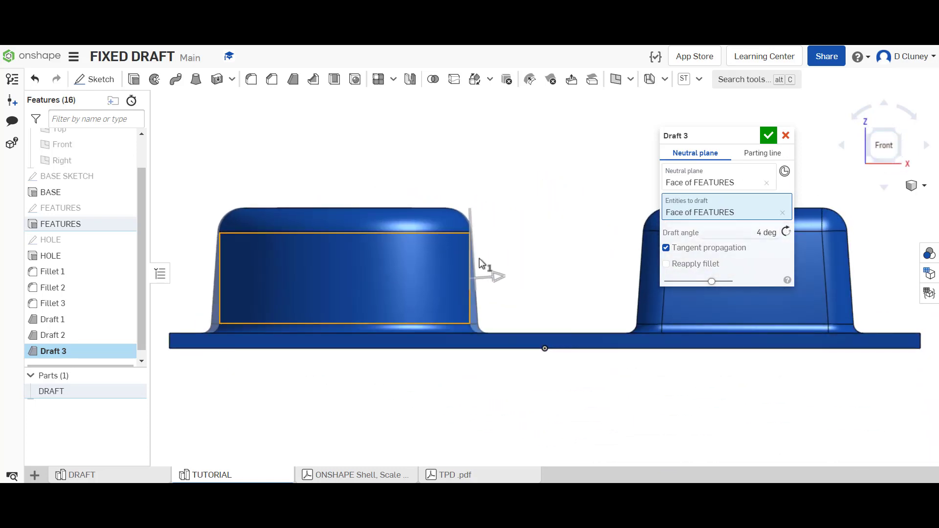
pyautogui.scroll(-3, 482, 266)
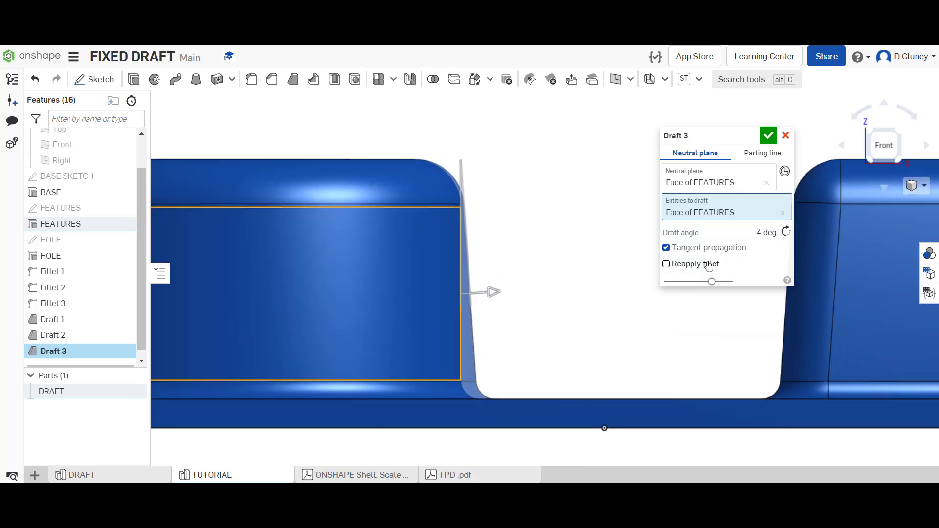
pyautogui.click(709, 265)
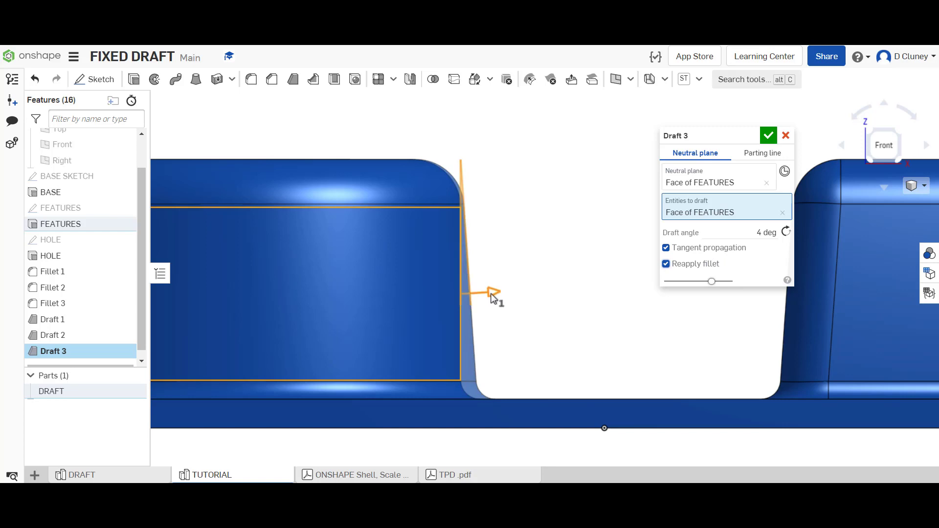
pyautogui.click(704, 265)
pyautogui.moveTo(505, 298); pyautogui.dragTo(557, 288)
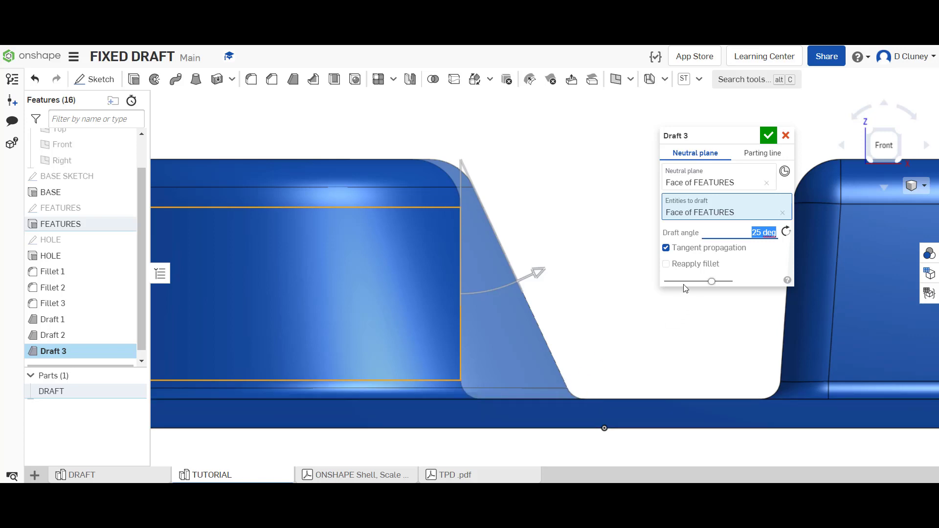
pyautogui.click(666, 265)
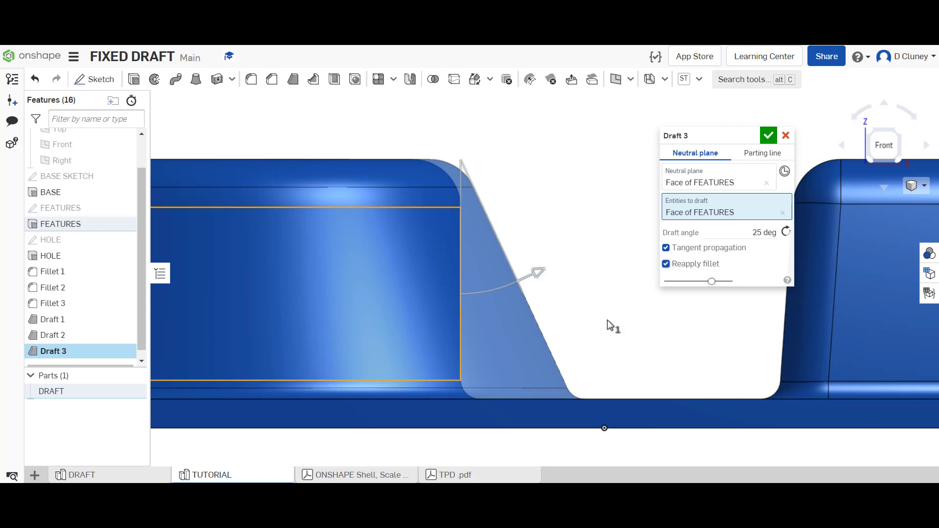
pyautogui.click(746, 232)
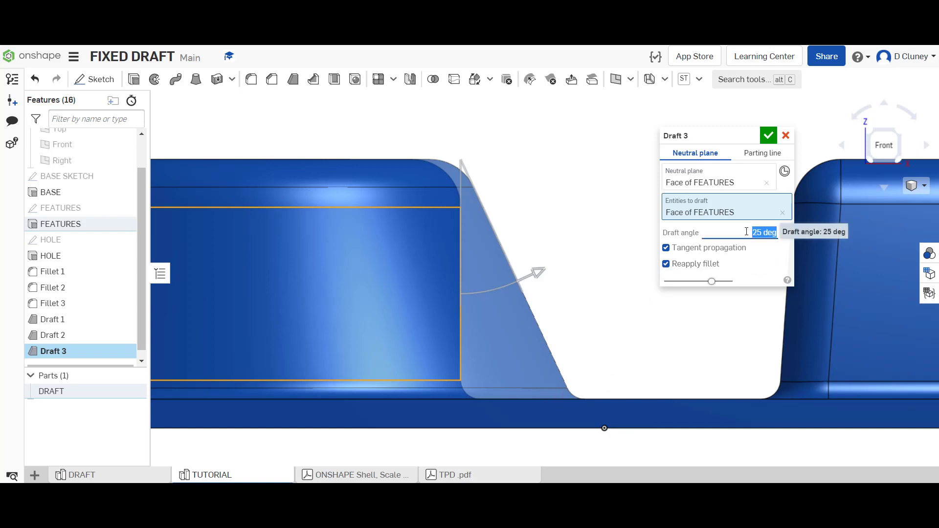
pyautogui.write('4')
pyautogui.press('Return')
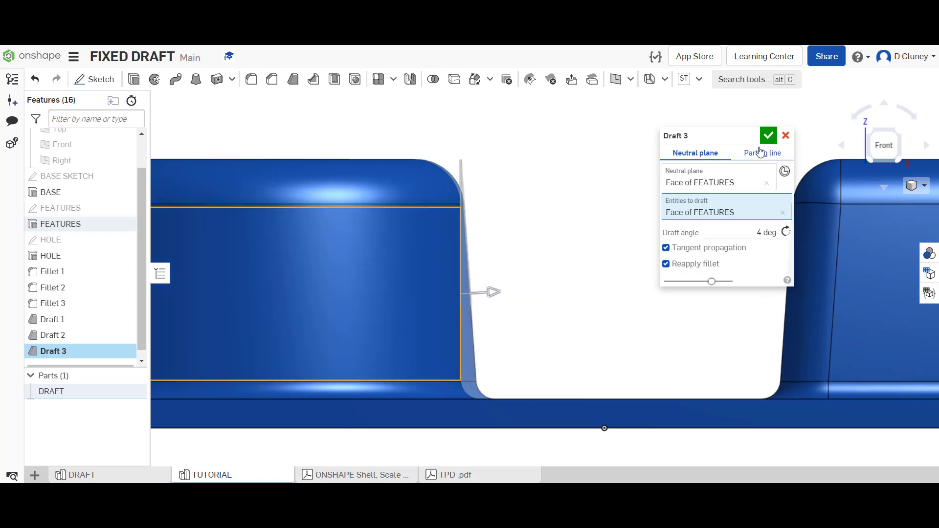
pyautogui.click(768, 136)
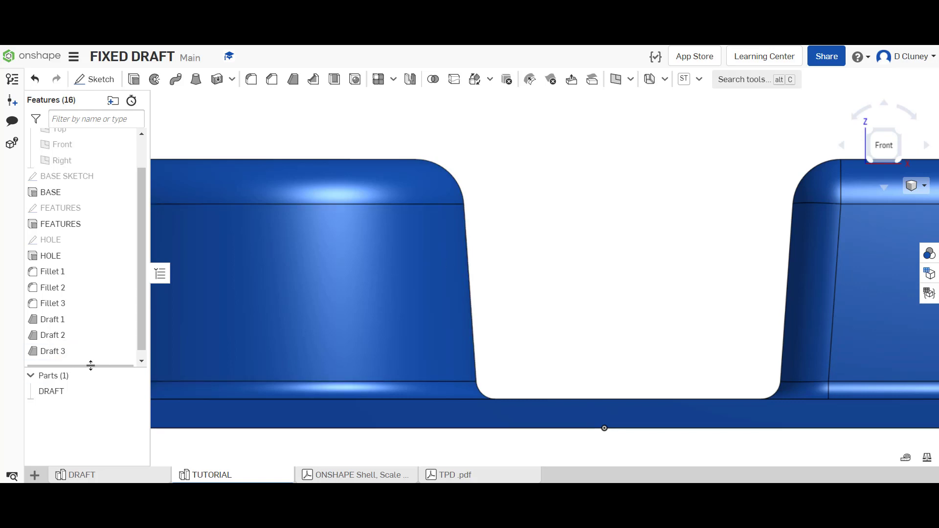
# - Enlarge the feature list, return to isometric, and select the base plate's front side face
pyautogui.moveTo(90, 365); pyautogui.dragTo(93, 384)
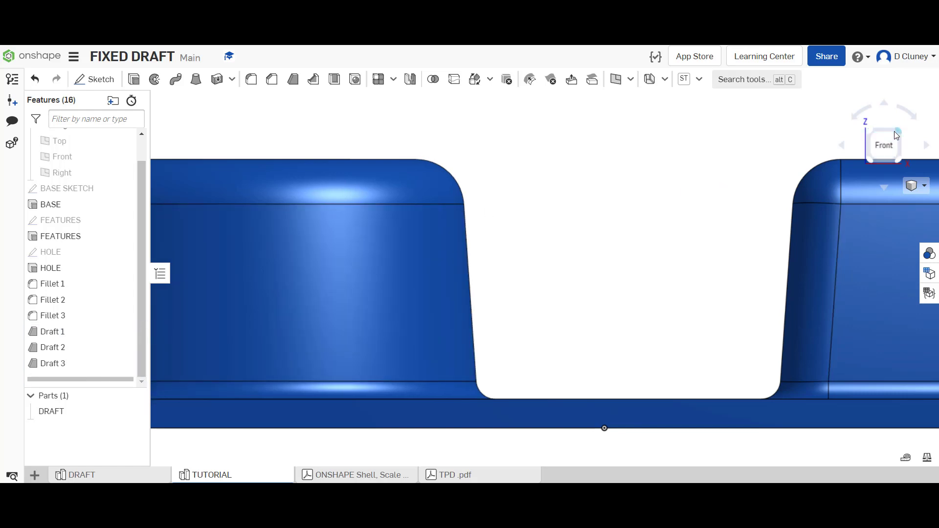
pyautogui.moveTo(543, 171); pyautogui.dragTo(565, 191, button='right')
pyautogui.hotkey('shift', '7')
pyautogui.moveTo(478, 389); pyautogui.dragTo(485, 407, button='right')
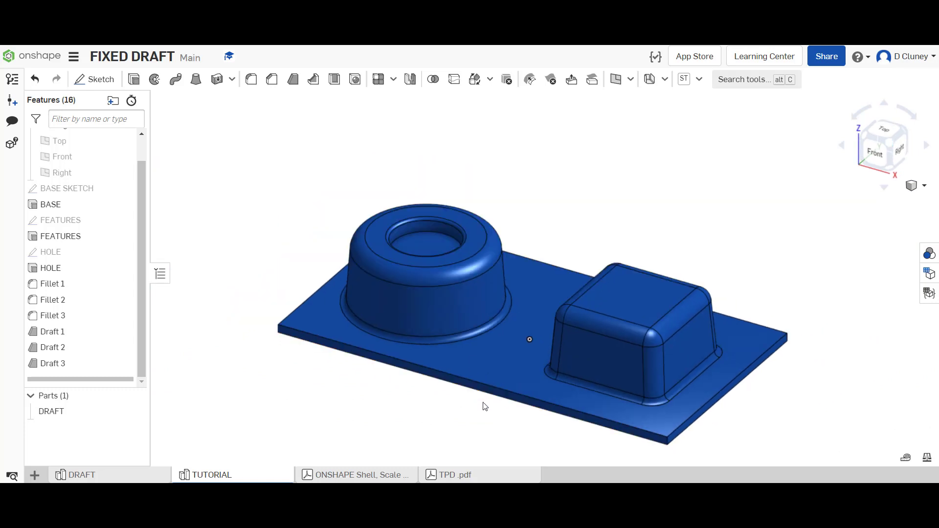
pyautogui.scroll(5, 486, 407)
pyautogui.scroll(2, 477, 354)
pyautogui.click(476, 354)
# - Create a section view from the plate face, moving the cut through both bosses
pyautogui.press('f')
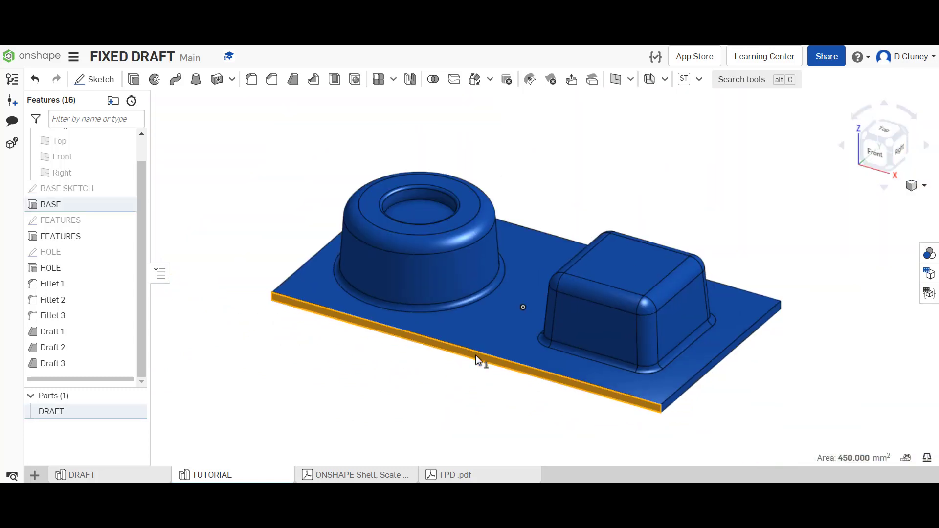
pyautogui.rightClick(419, 395)
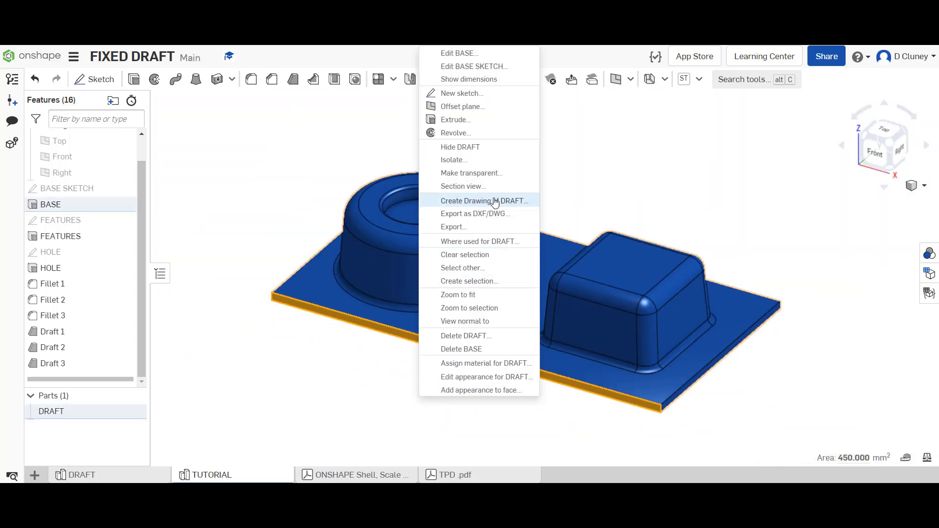
pyautogui.click(479, 187)
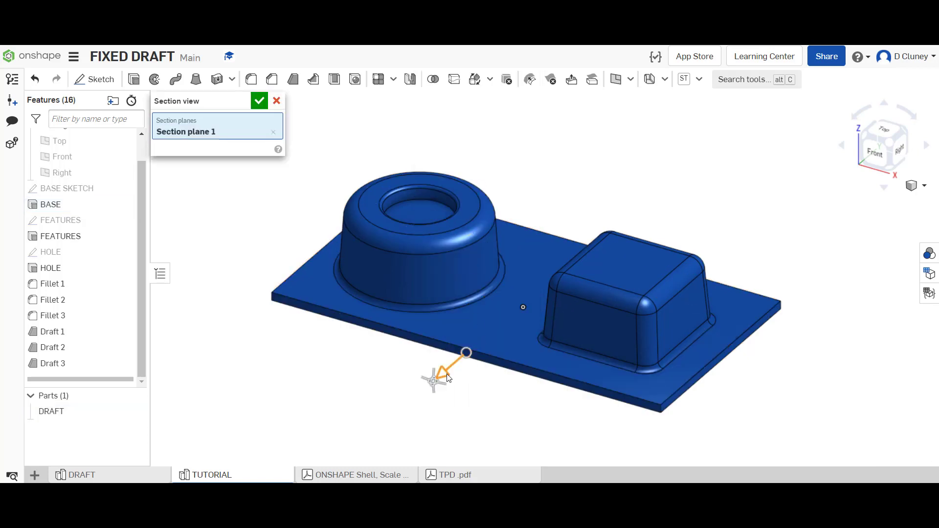
pyautogui.moveTo(462, 368); pyautogui.dragTo(506, 333)
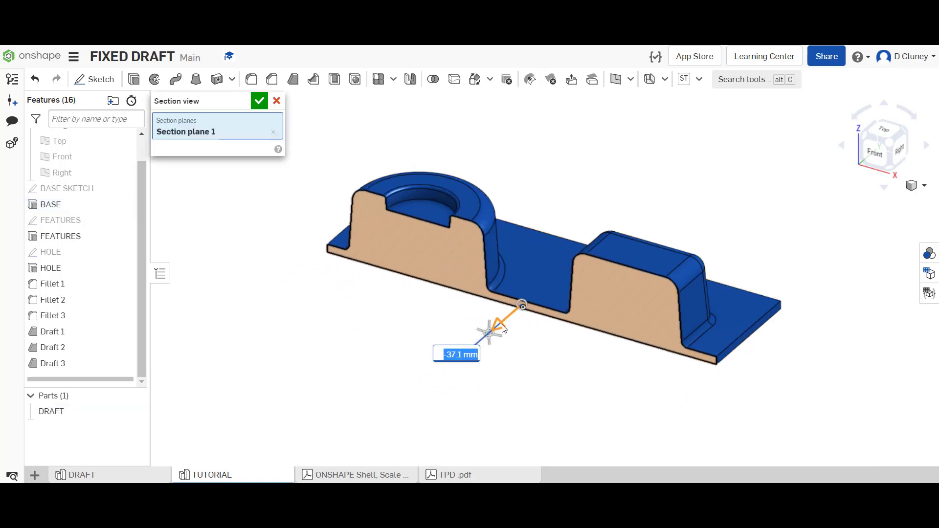
pyautogui.press('Return')
# - From the front, roll back before Draft 3 and Draft 2 to compare the tapered walls
pyautogui.click(869, 159)
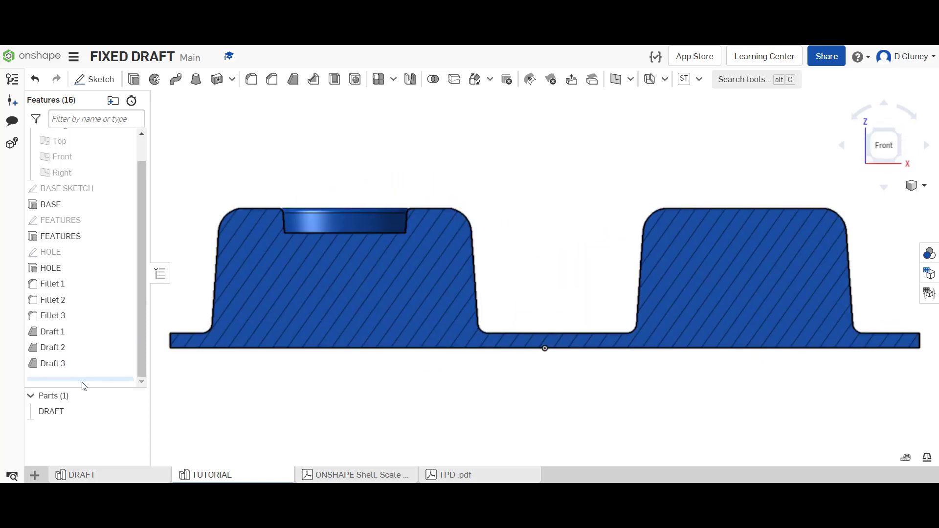
pyautogui.moveTo(84, 380)
pyautogui.mouseDown()
pyautogui.moveTo(84, 361)
pyautogui.moveTo(97, 394)
pyautogui.moveTo(93, 386)
pyautogui.mouseUp()
pyautogui.scroll(5, 312, 222)
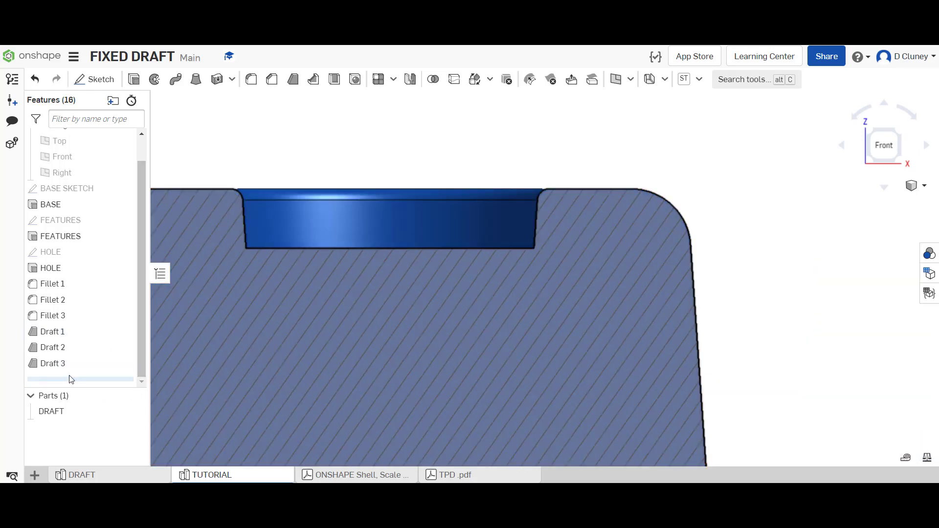
pyautogui.moveTo(82, 370)
pyautogui.mouseDown()
pyautogui.moveTo(82, 348)
pyautogui.moveTo(84, 388)
pyautogui.moveTo(85, 380)
pyautogui.mouseUp()
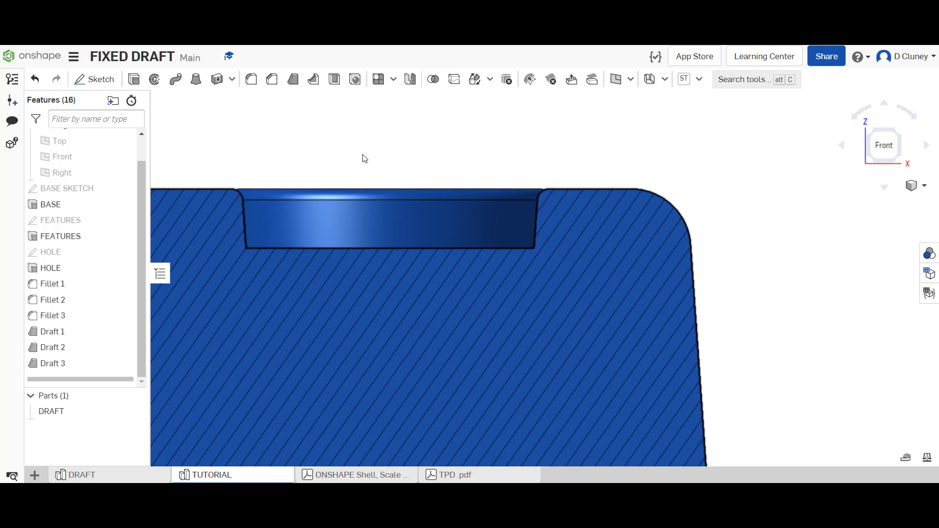
pyautogui.click(247, 215)
pyautogui.click(898, 138)
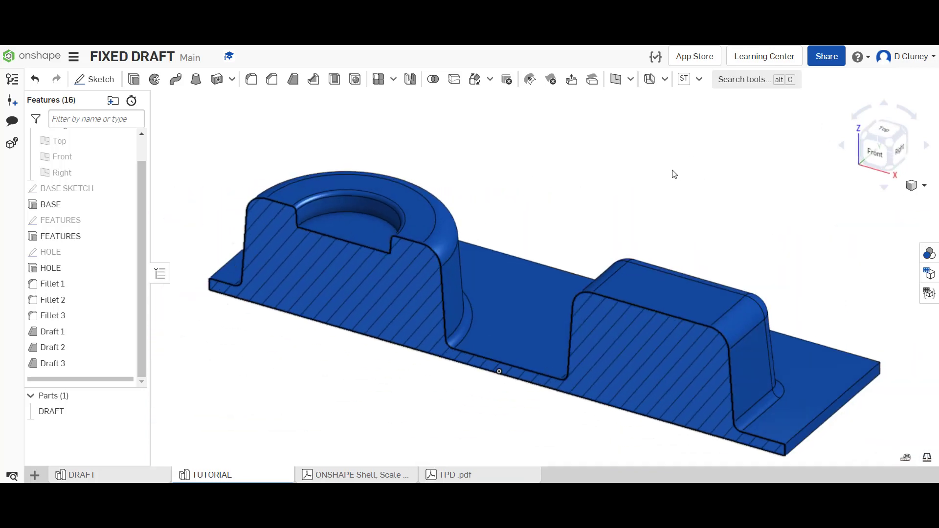
pyautogui.rightClick(361, 393)
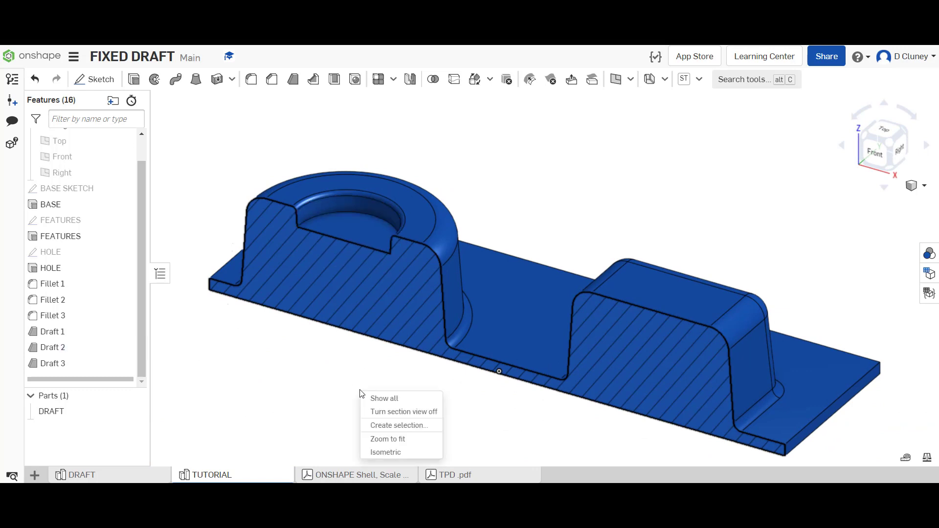
# - Turn off the section view and zoom to fit the whole uncut DRAFT part
pyautogui.click(417, 412)
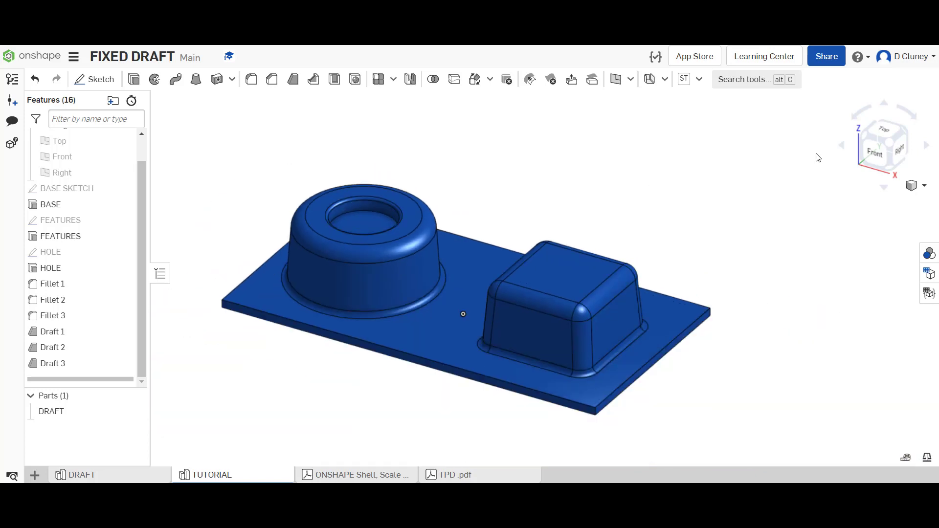
pyautogui.press('f')
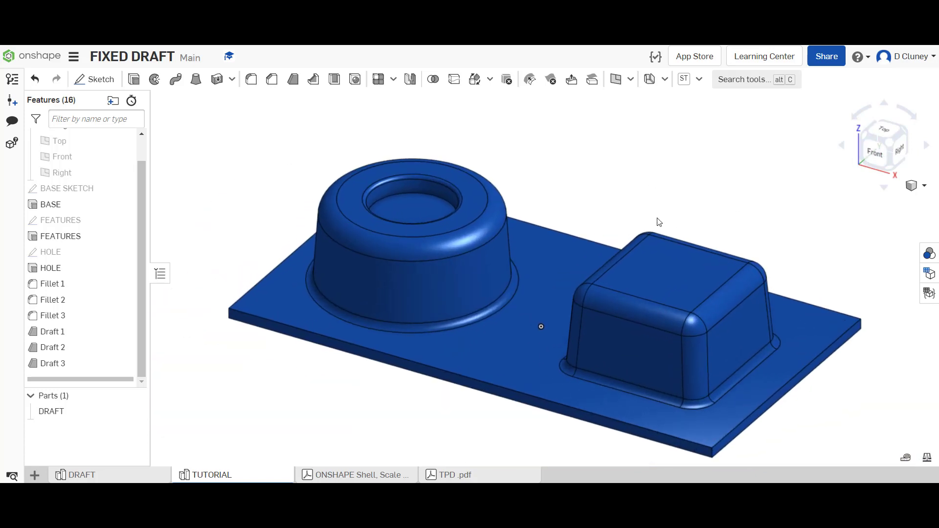